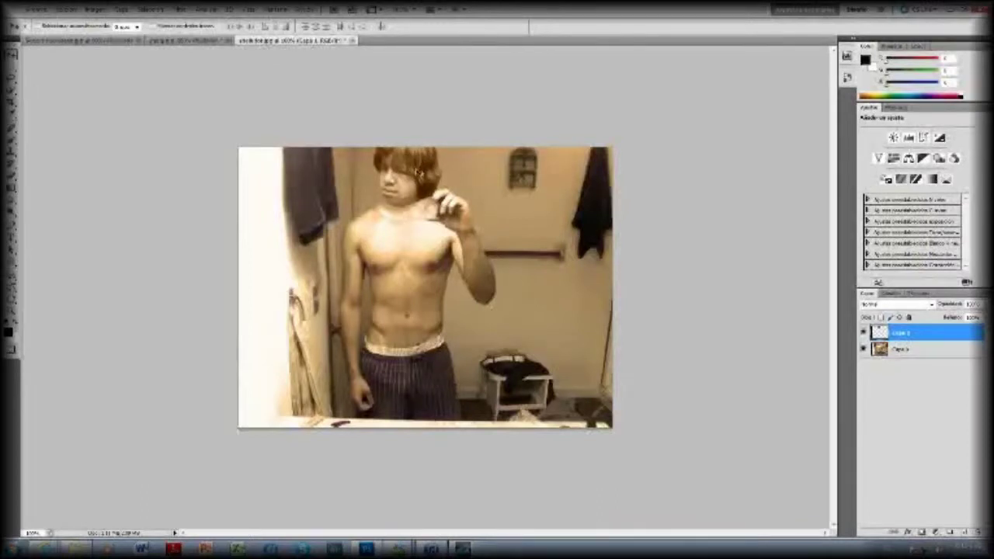
Brighten the man's hair and eye area in the composite with a retouch stroke.
drag(417, 173, 417, 171)
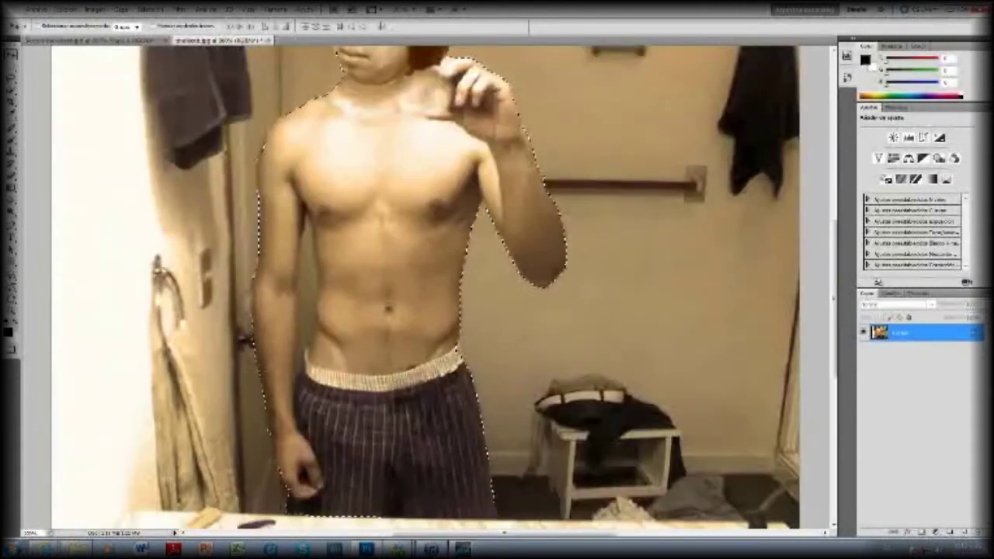
key(z)
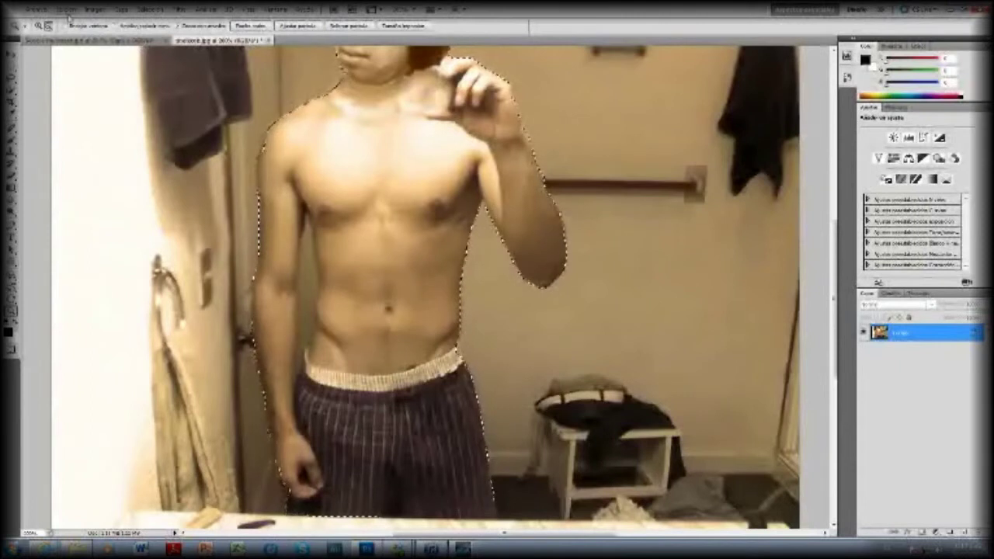
Zoom in closely on the man's torso, undoing an accidental white fill of the selection.
click(307, 247)
click(334, 289)
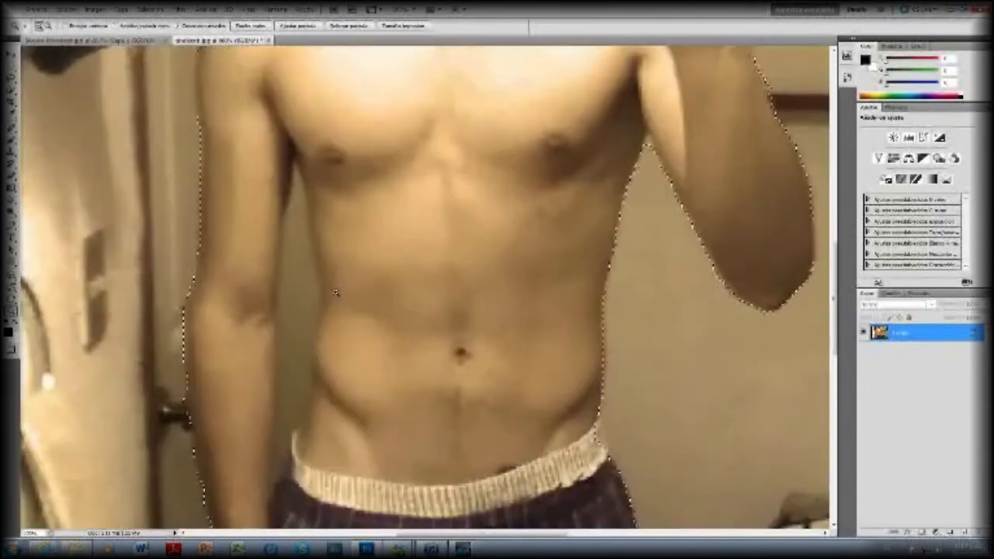
click(311, 288)
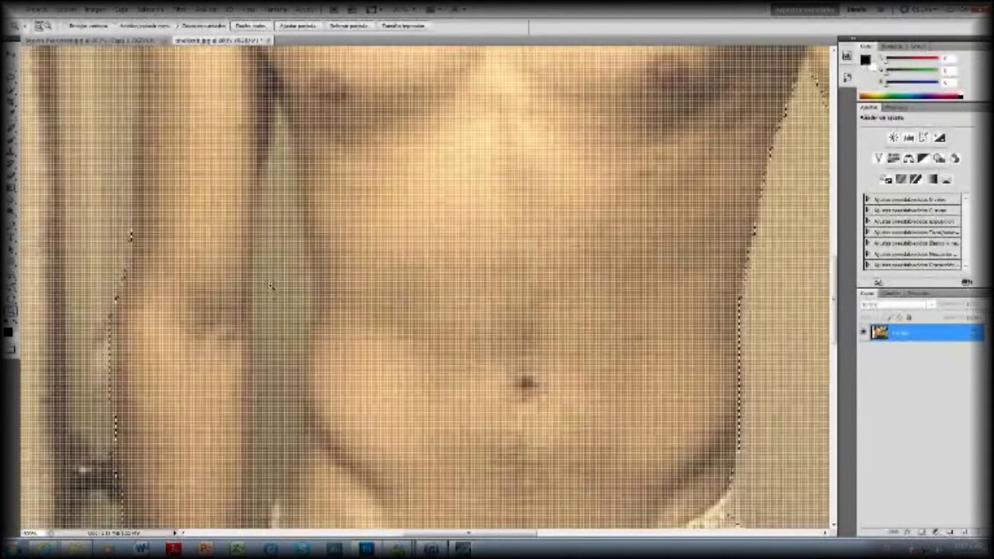
key(BackSpace)
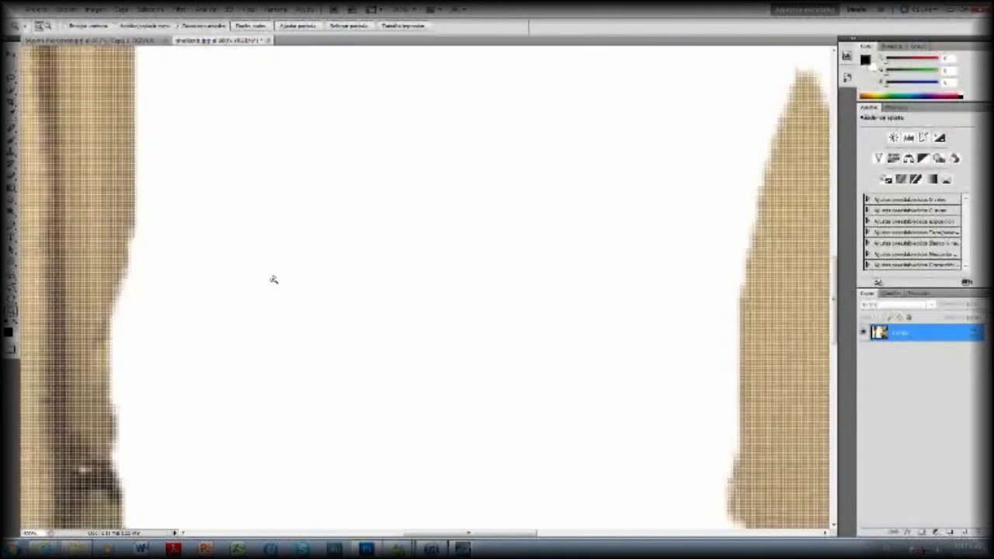
key(ctrl+z)
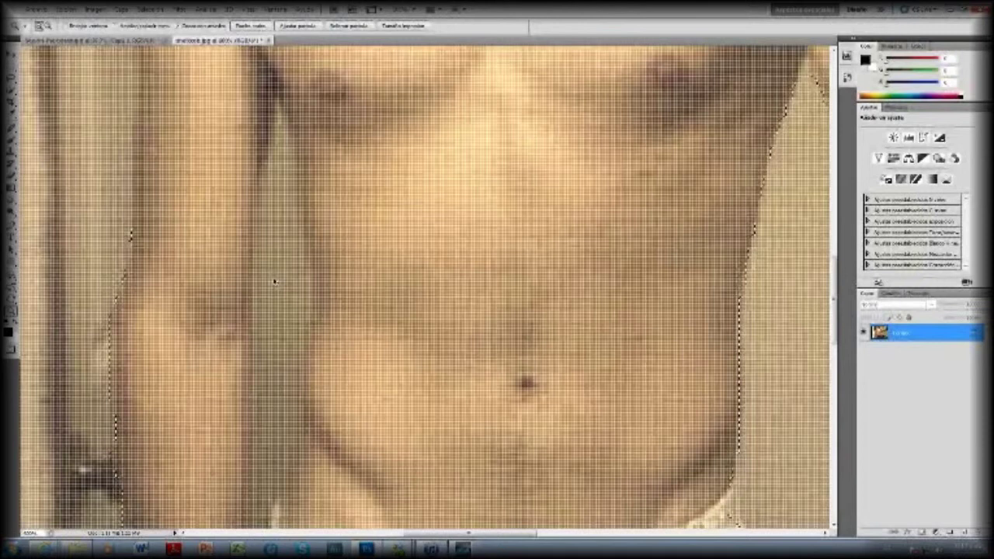
Zoom back out to a wider view of the torso.
scroll(272, 279, up, 2)
scroll(273, 281, up, 1)
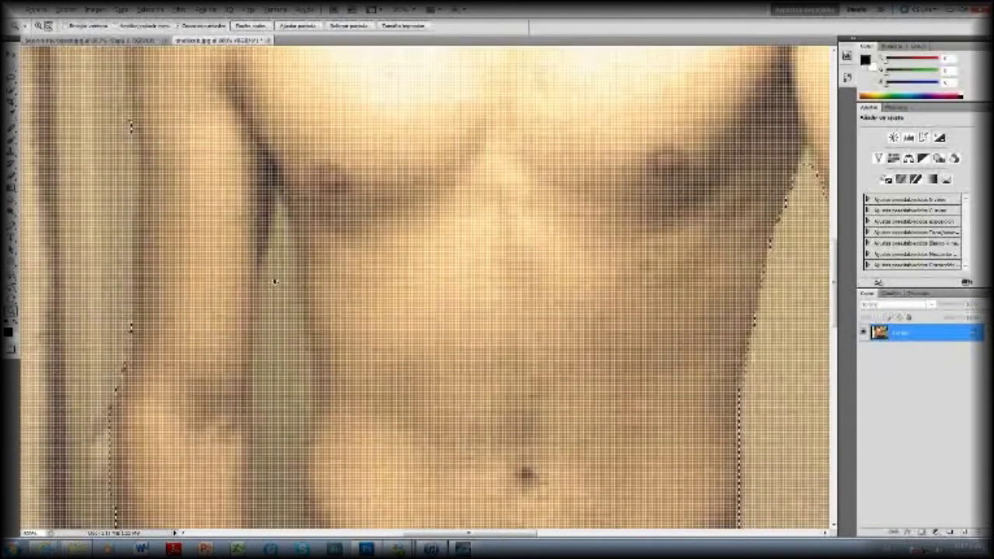
key(alt)
alt+click(308, 261)
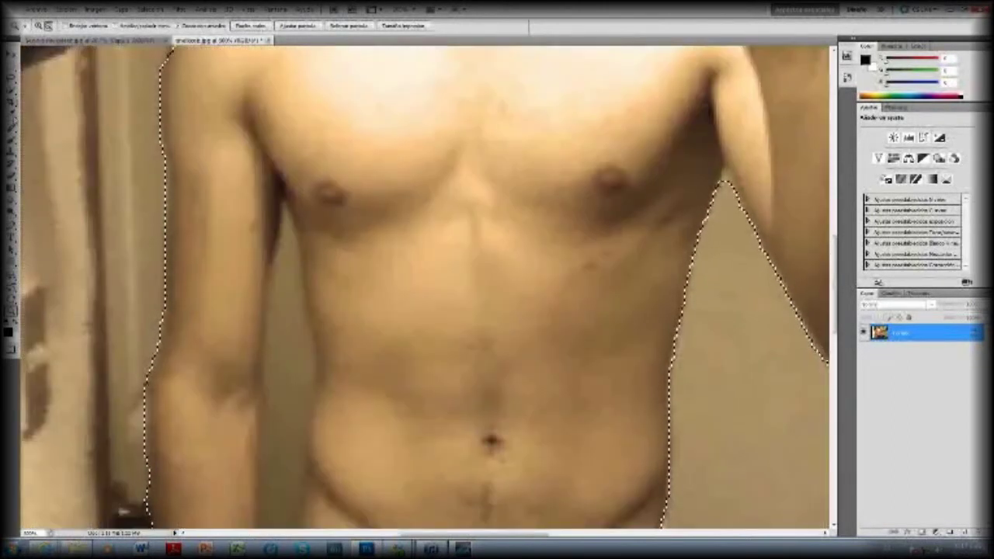
key(s)
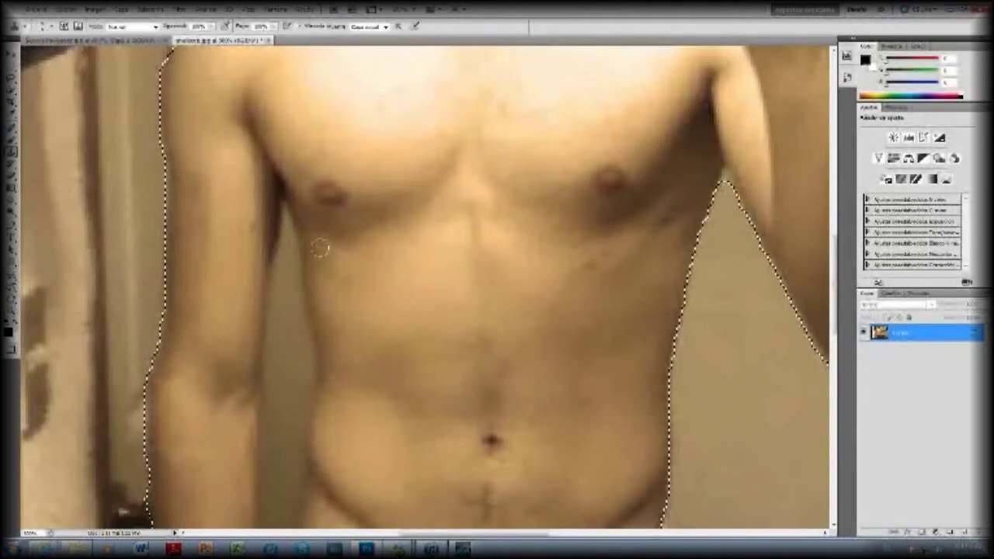
scroll(284, 269, down, 1)
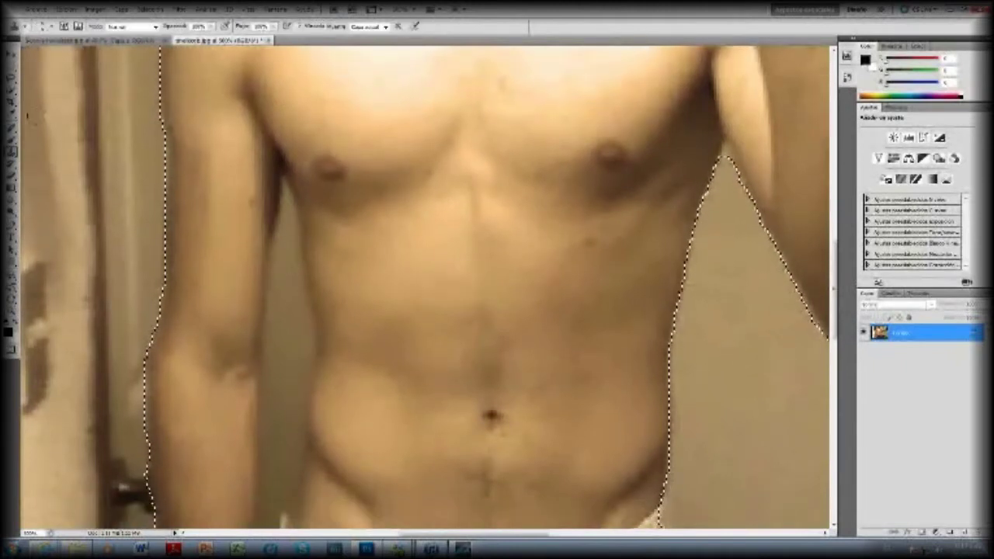
Switch to Quick Selection, adjust its brush size, and start selecting the arm gap.
right_click(11, 92)
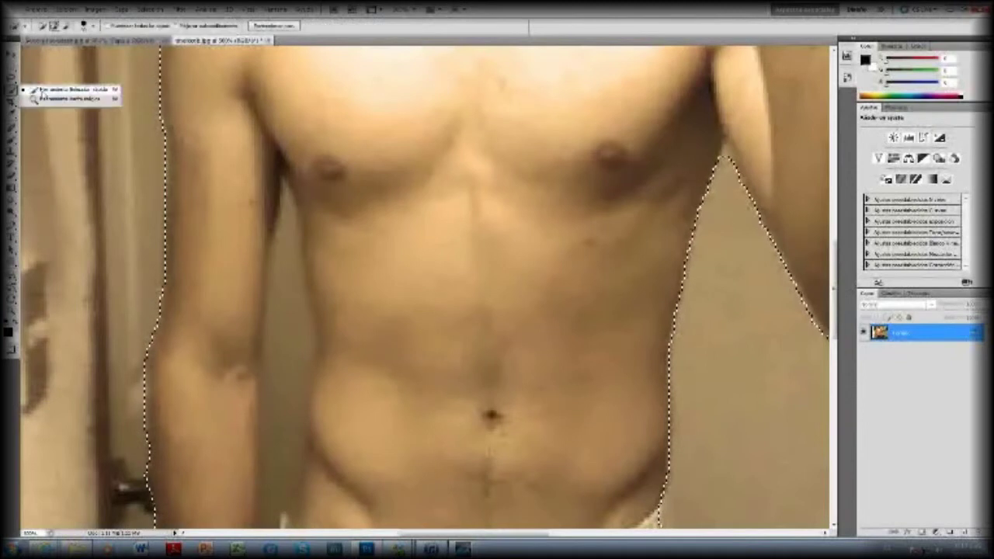
click(70, 92)
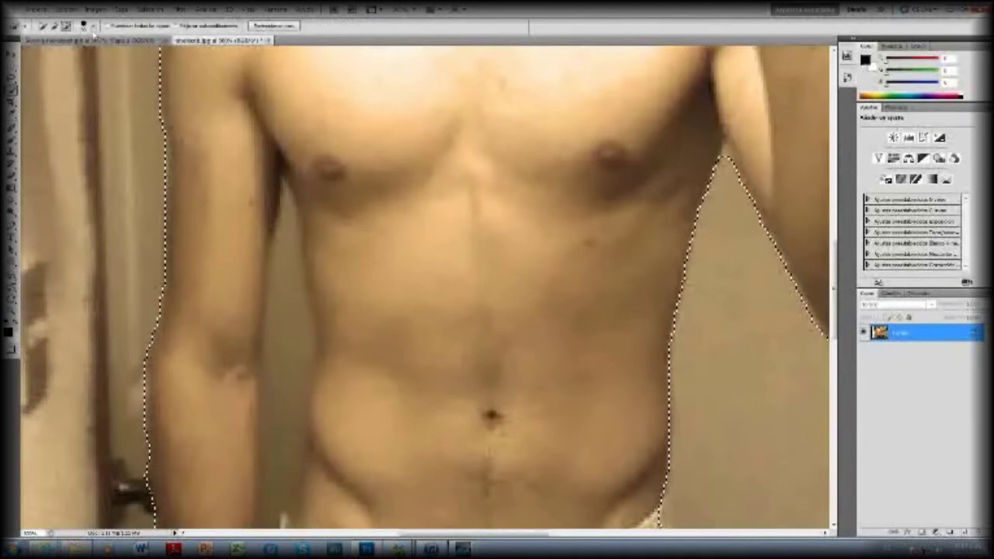
click(95, 27)
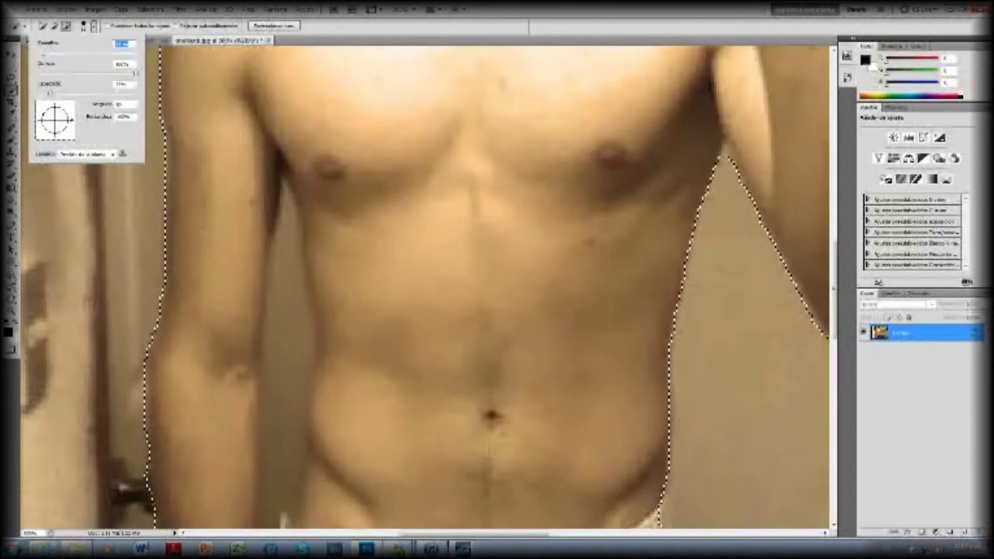
click(286, 306)
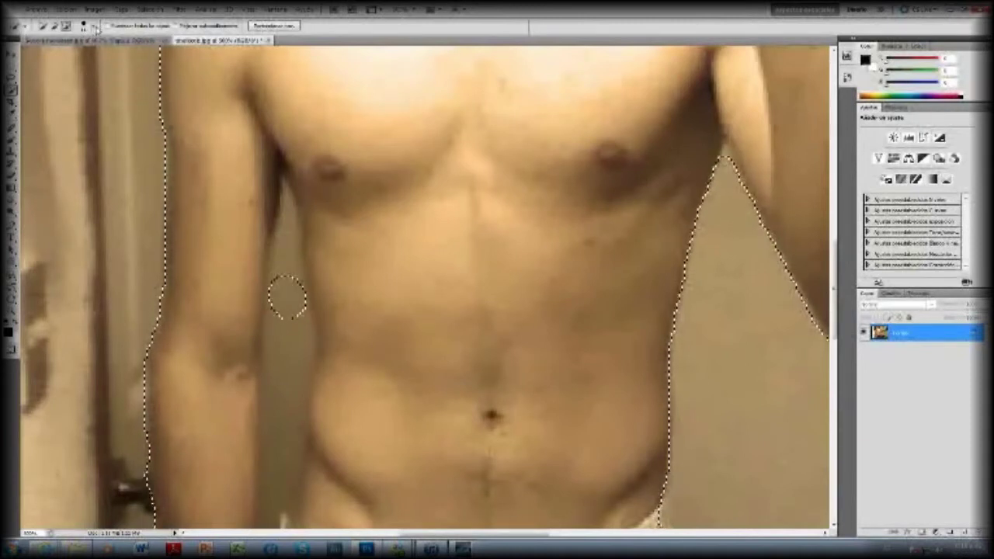
click(93, 28)
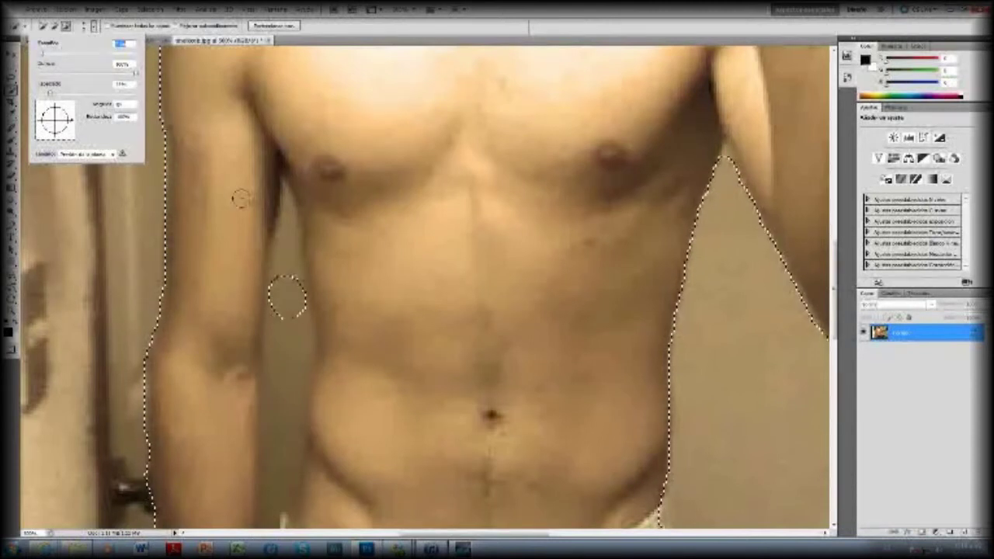
click(284, 268)
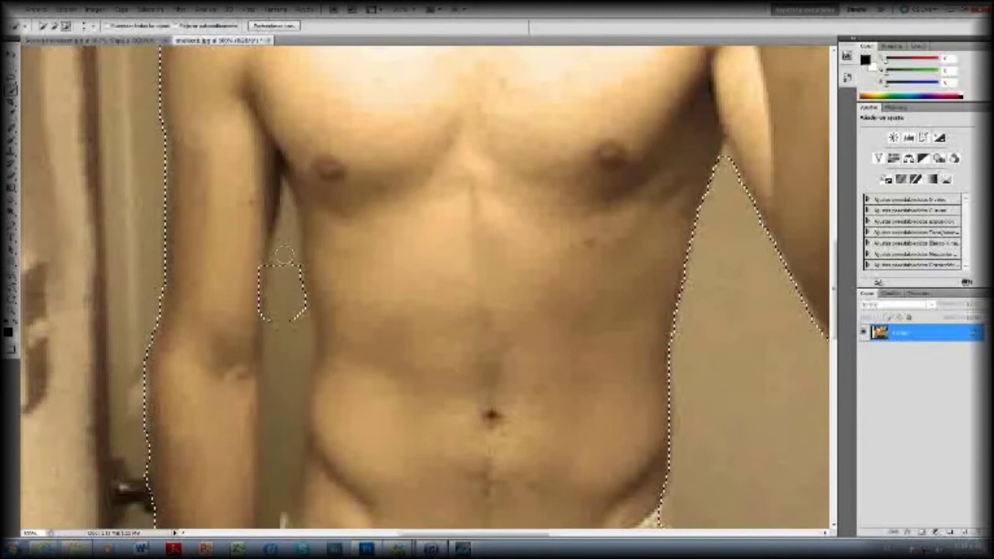
Extend the selection up the arm gap and add the left-side arm.
drag(294, 314, 287, 233)
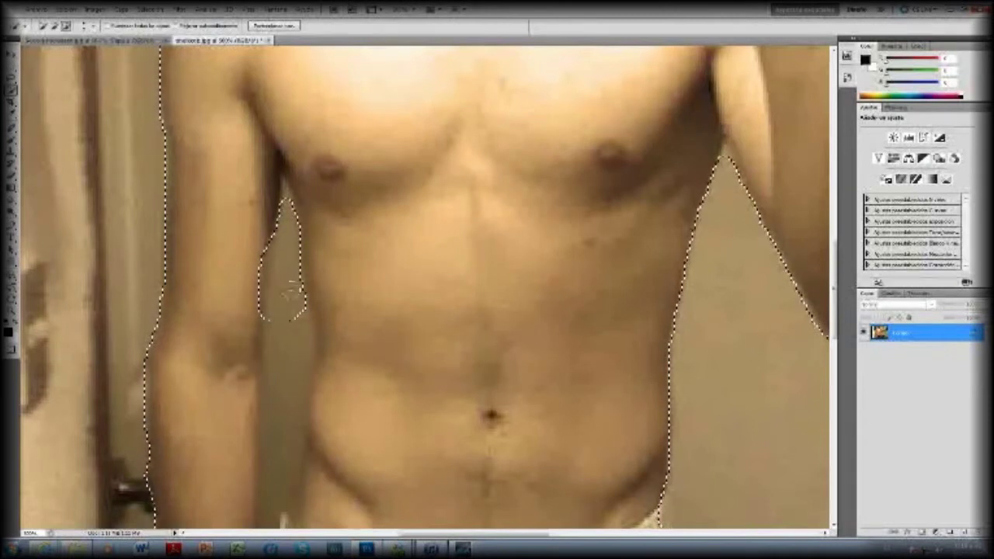
scroll(288, 310, down, 2)
scroll(288, 314, down, 1)
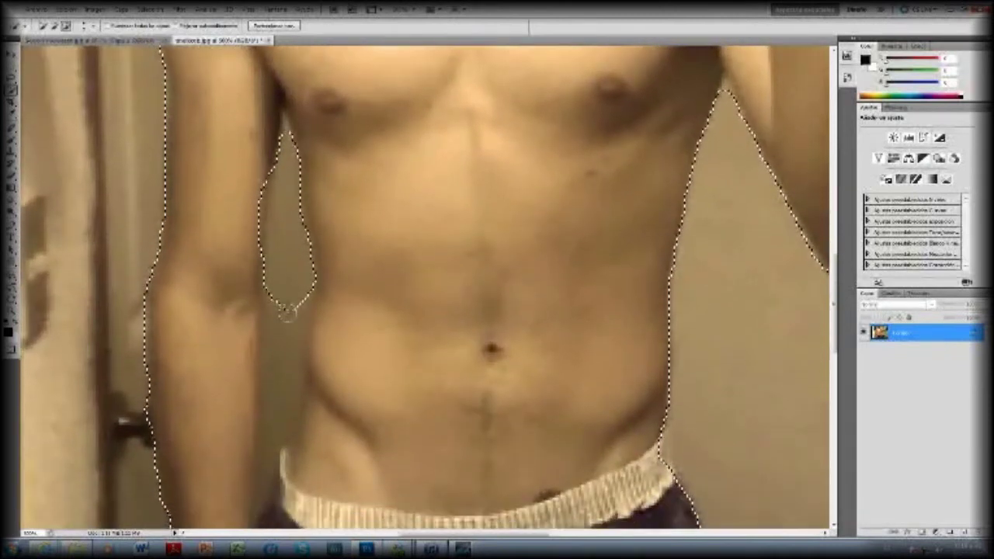
scroll(288, 320, down, 1)
drag(288, 314, 288, 322)
scroll(287, 322, down, 2)
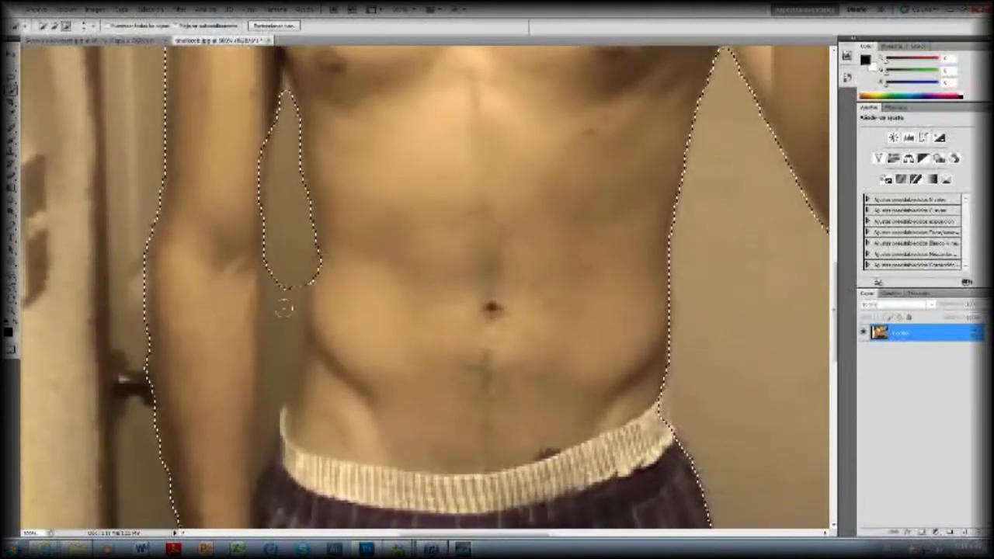
click(286, 314)
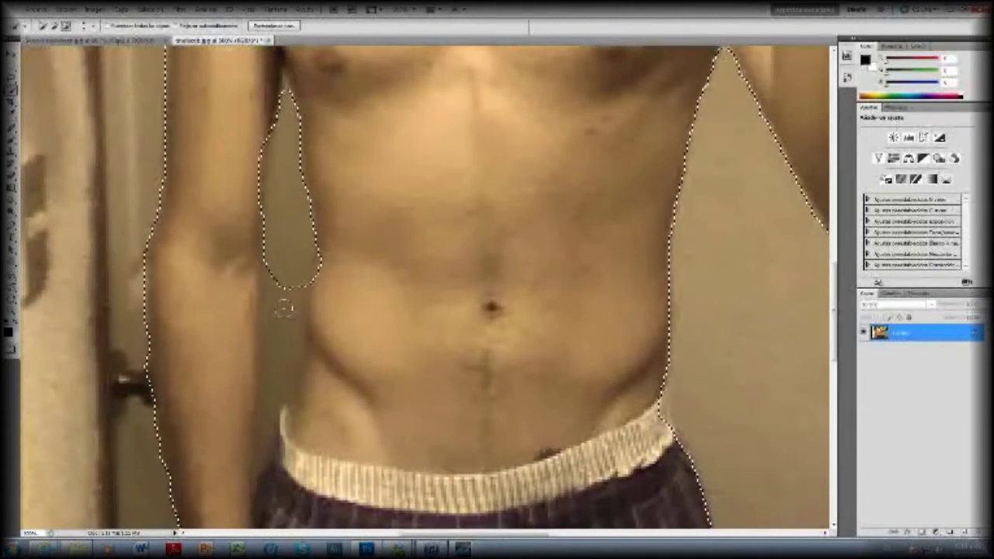
click(281, 306)
Refine the arm selection, removing and re-adding the arm and undoing a trim.
scroll(269, 290, down, 2)
scroll(268, 291, down, 2)
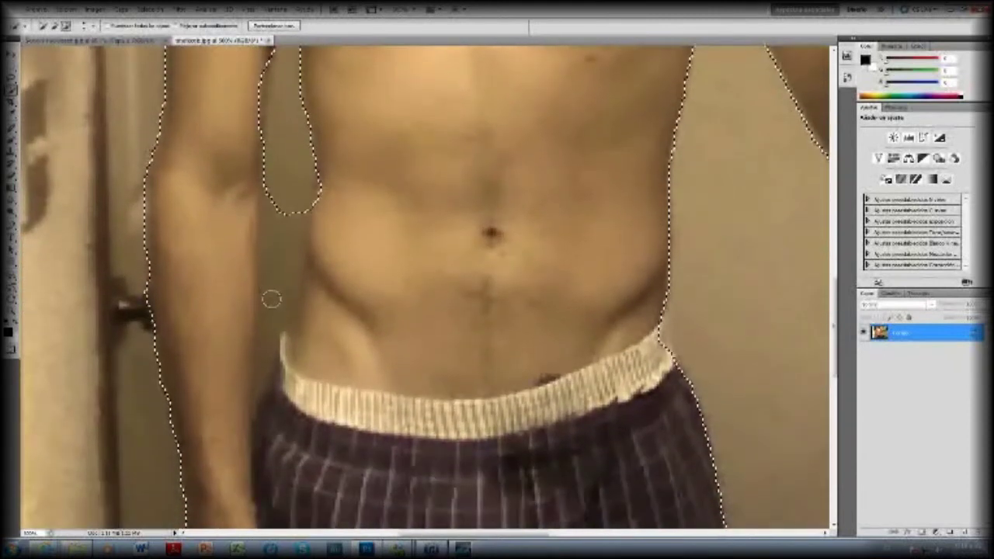
alt+click(275, 303)
click(277, 303)
scroll(266, 255, down, 1)
scroll(267, 247, down, 1)
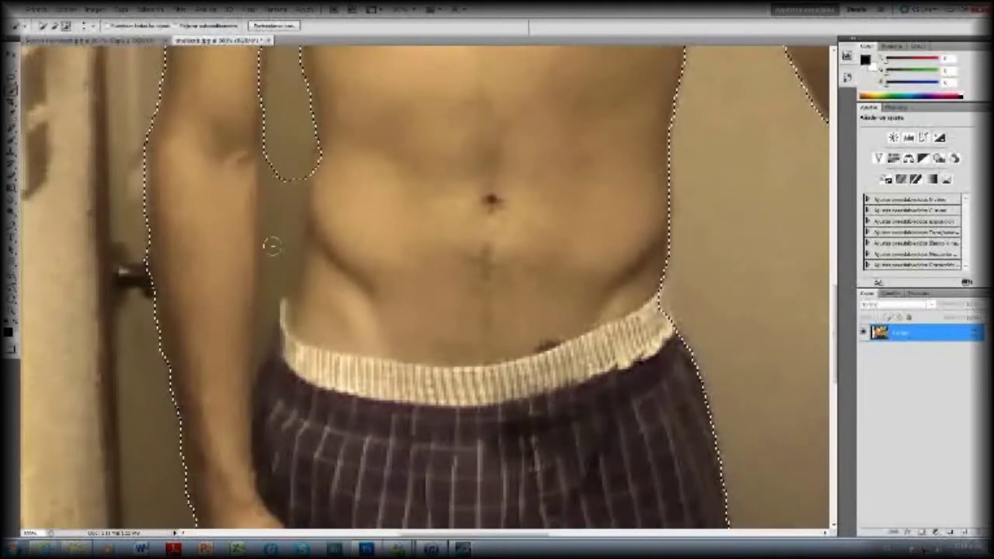
scroll(271, 244, down, 1)
scroll(270, 225, down, 1)
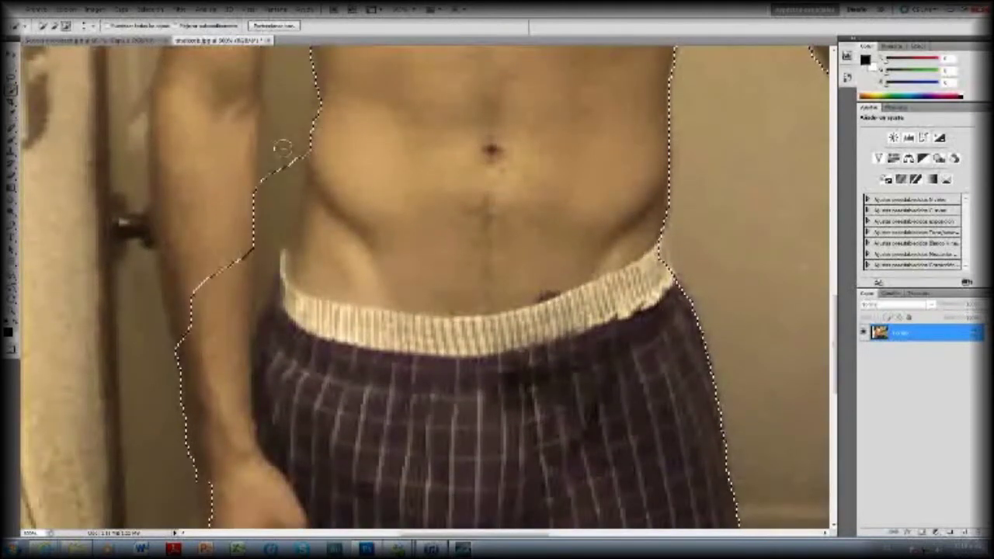
click(285, 149)
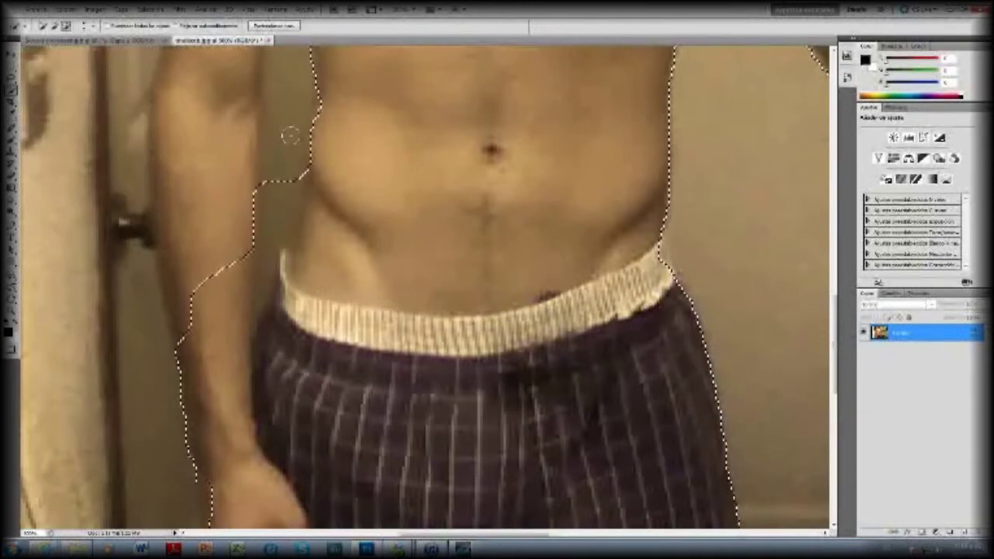
key(ctrl+z)
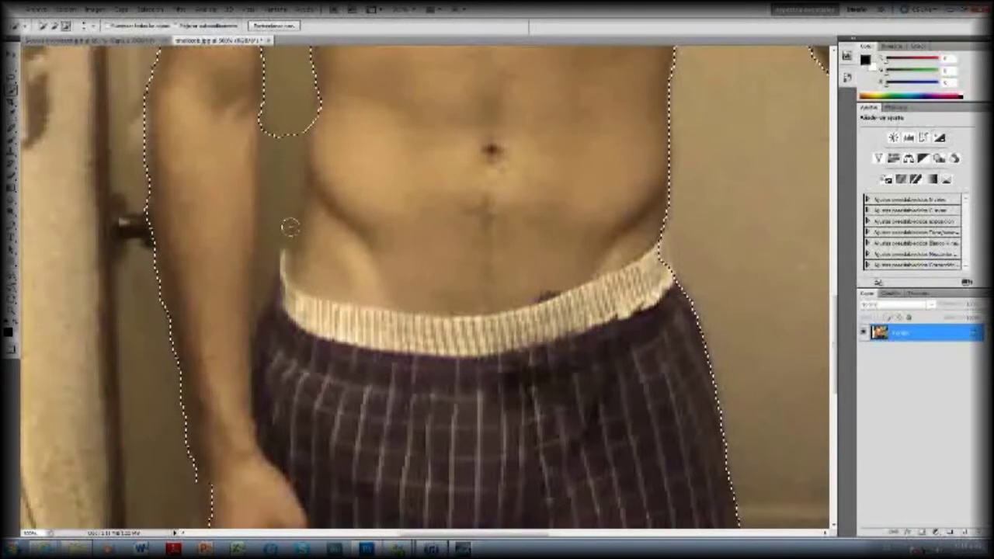
Cut the selected man out of his photo and return to the beach photo.
scroll(288, 221, up, 1)
scroll(289, 226, up, 2)
scroll(289, 226, up, 2)
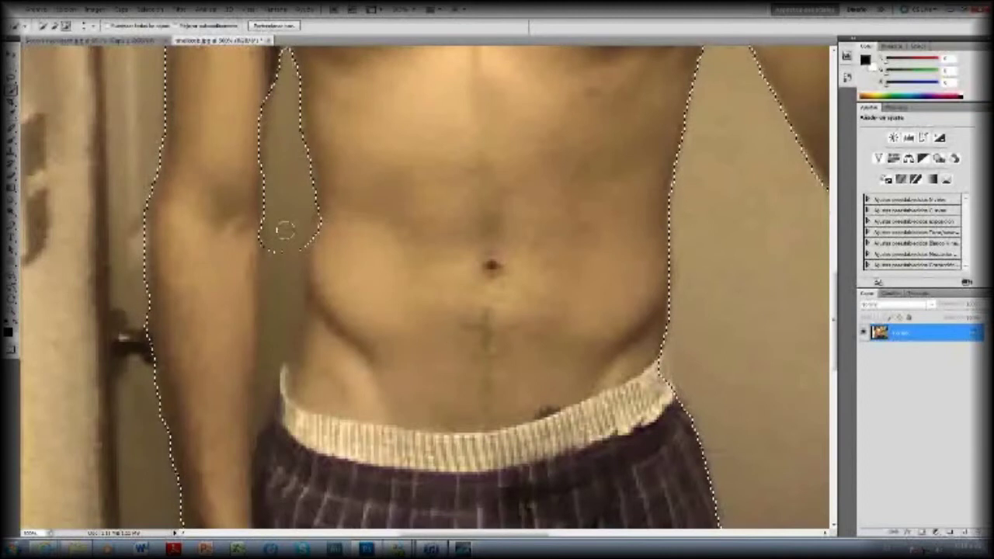
key(Delete)
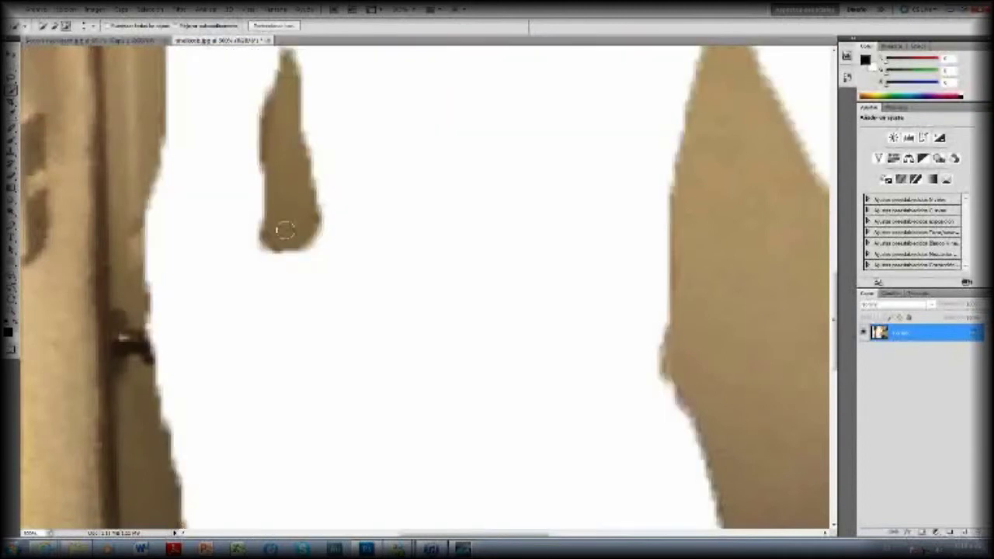
click(46, 39)
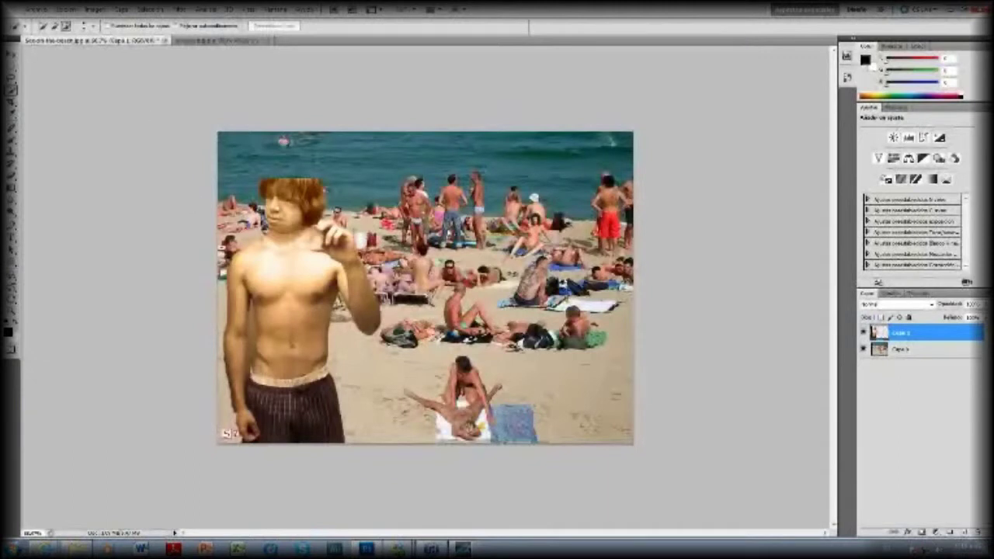
Re-paste and reposition the man on the beach, then delete his layer again.
click(11, 51)
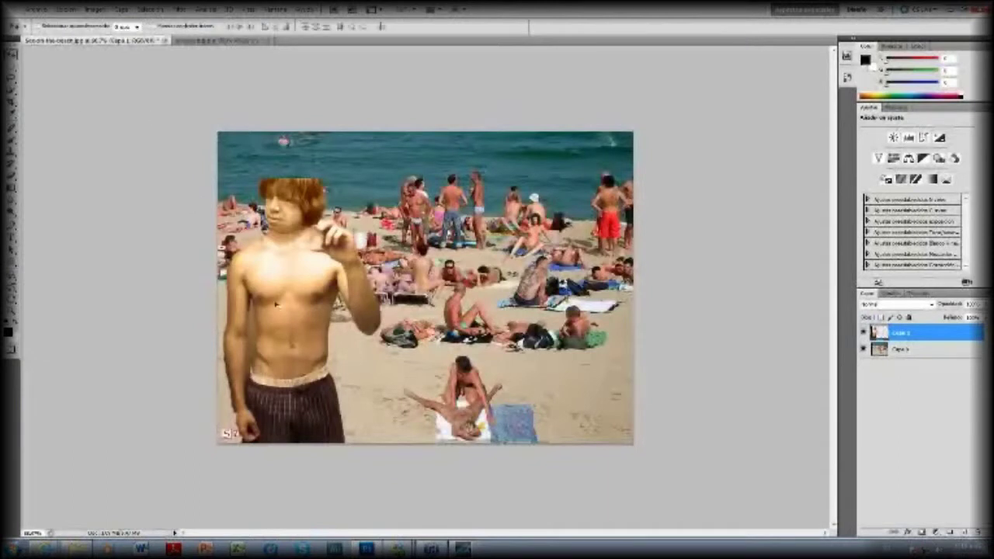
key(ctrl+z)
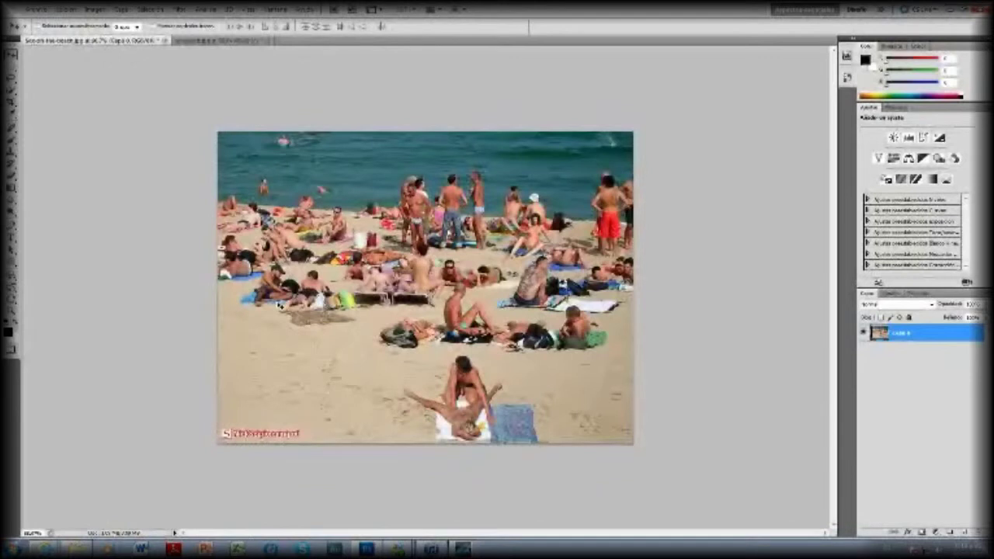
key(ctrl+v)
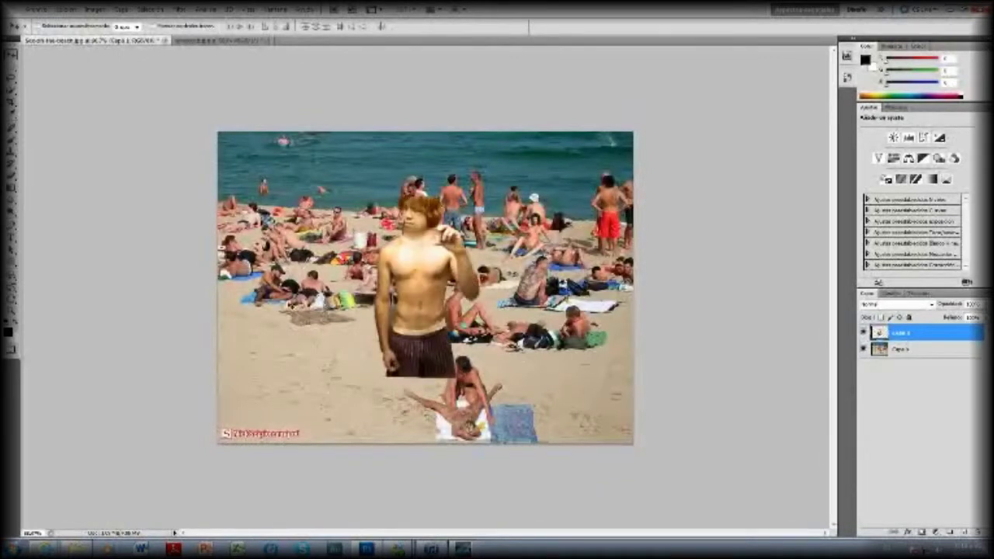
drag(430, 274, 359, 320)
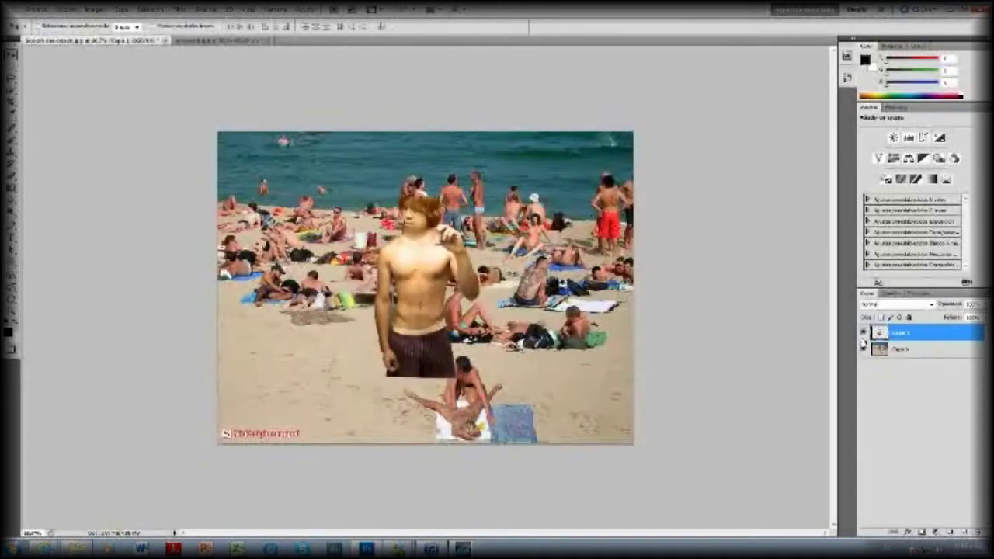
key(Delete)
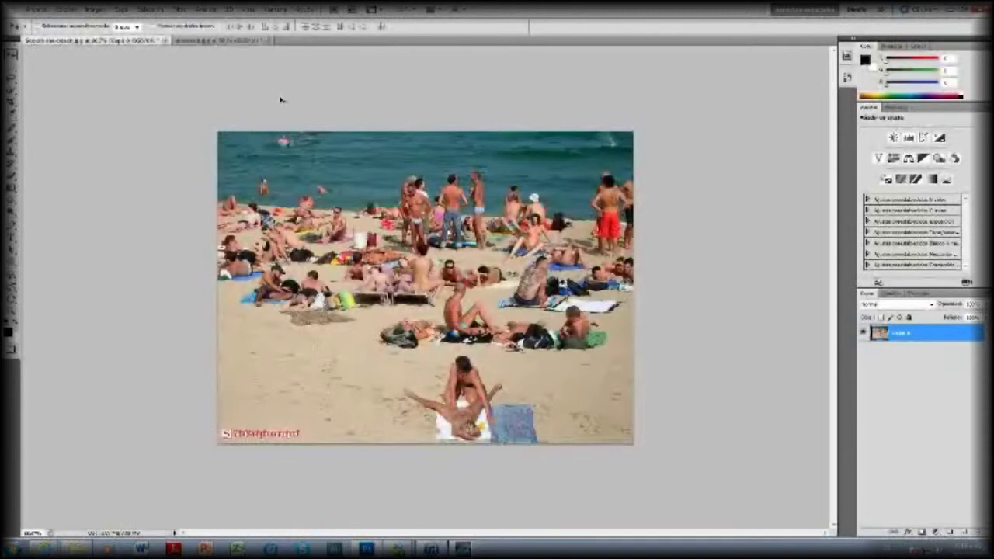
click(94, 10)
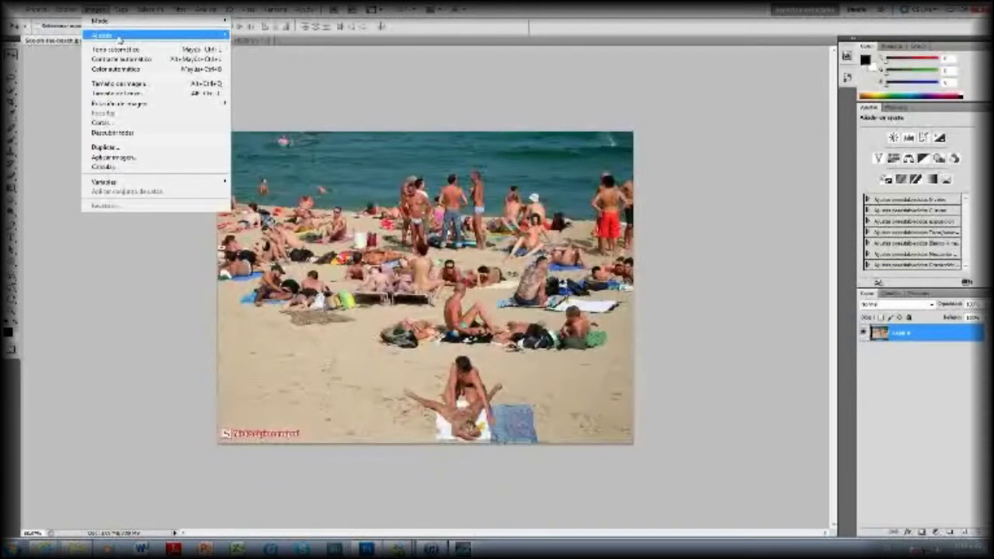
mouse_move(155, 35)
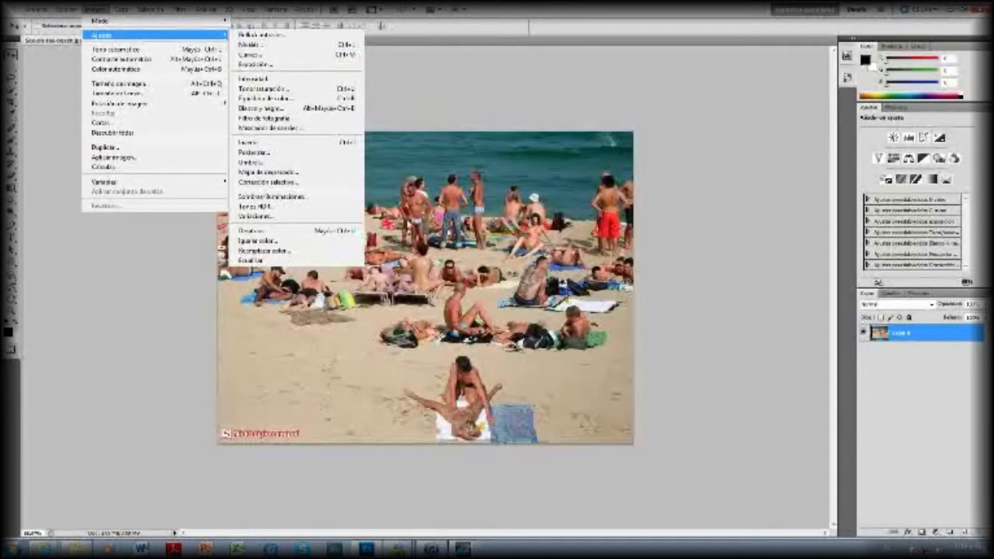
Dismiss the Adjustments menu and start Free Transform on the beach photo.
click(129, 322)
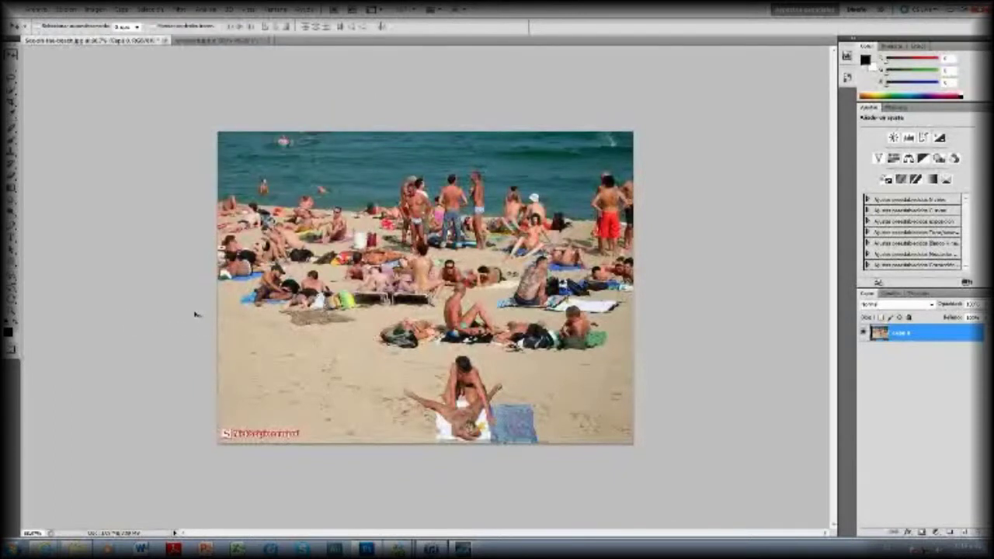
key(ctrl+t)
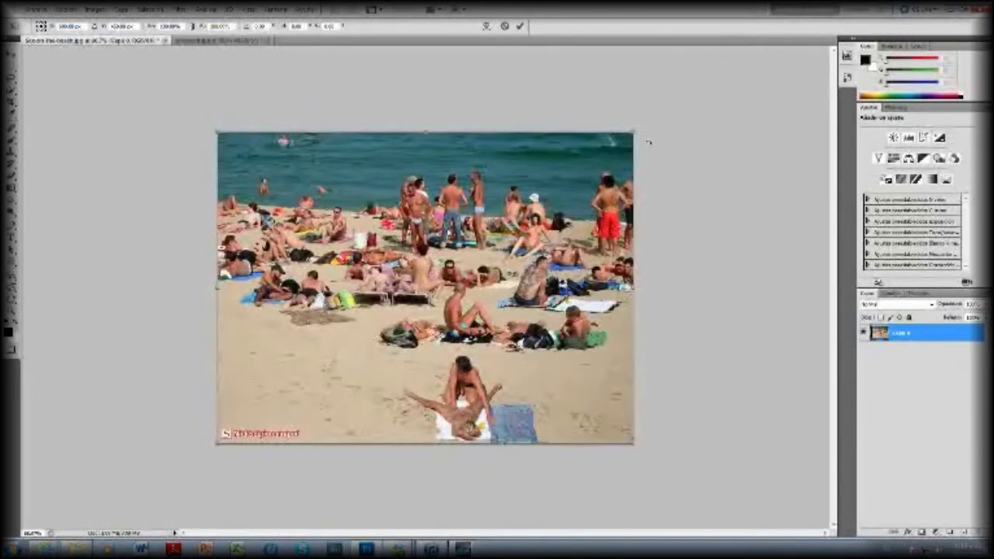
Stretch the beach photo larger up and to the right, applying the transform.
mouse_move(633, 131)
mouse_down()
mouse_move(748, 55)
mouse_move(739, 48)
mouse_up()
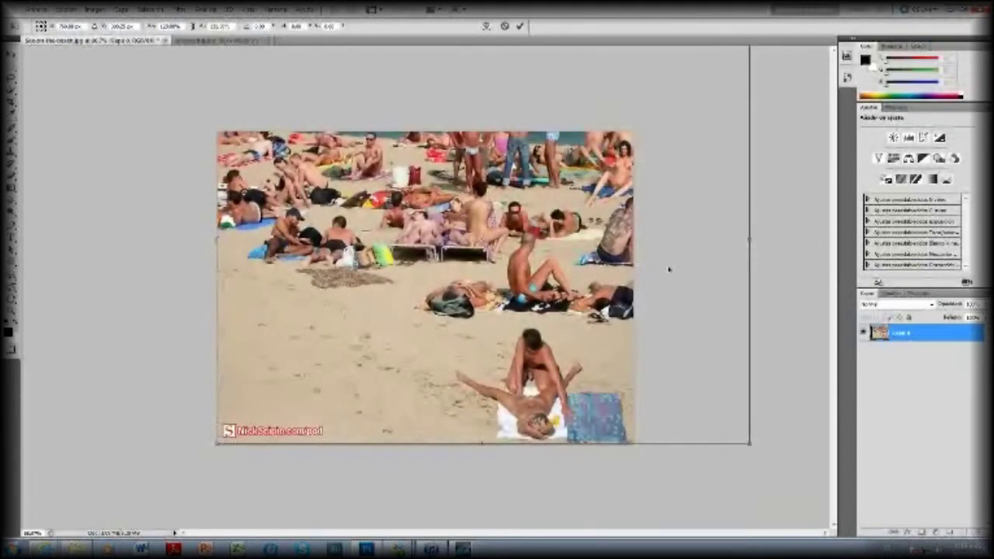
drag(750, 239, 768, 239)
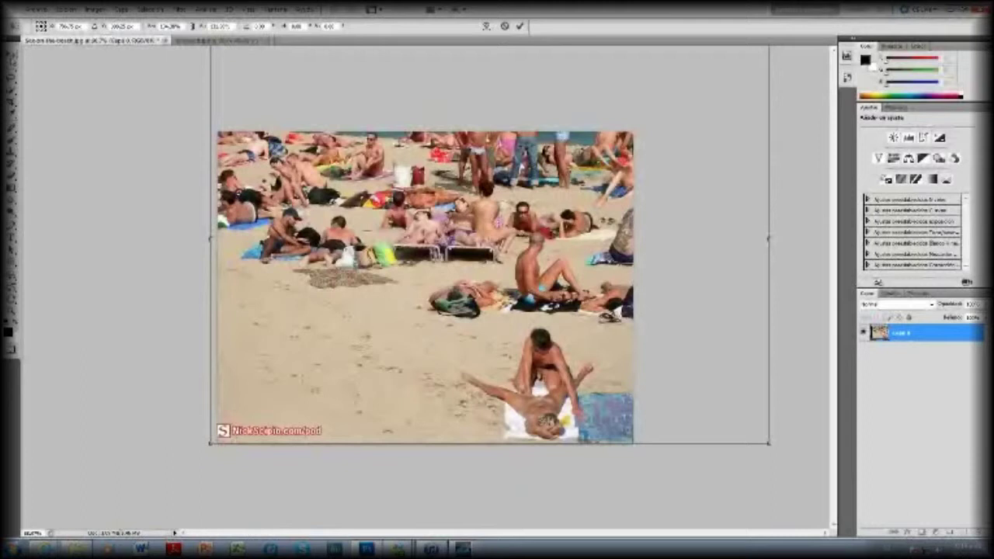
click(15, 62)
click(439, 208)
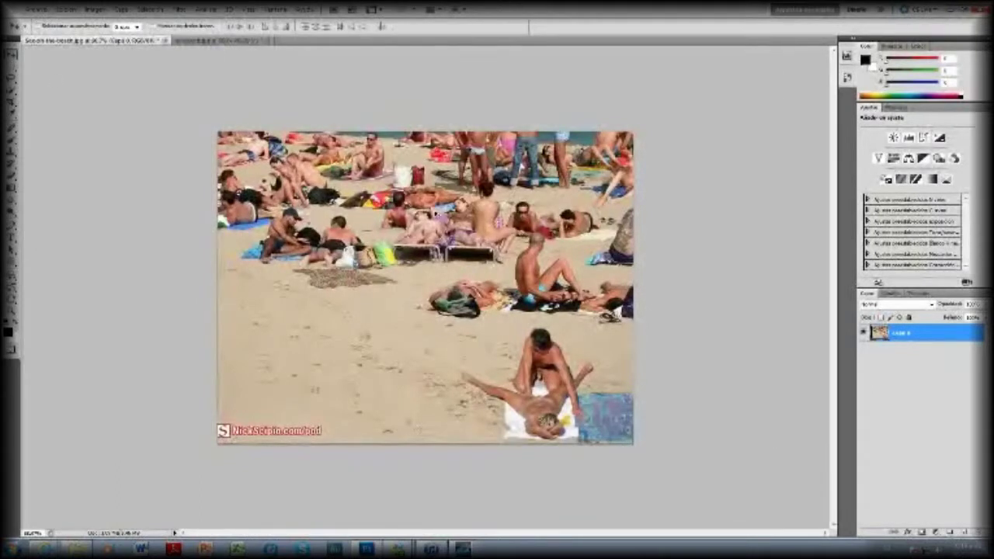
key(ctrl+alt+v)
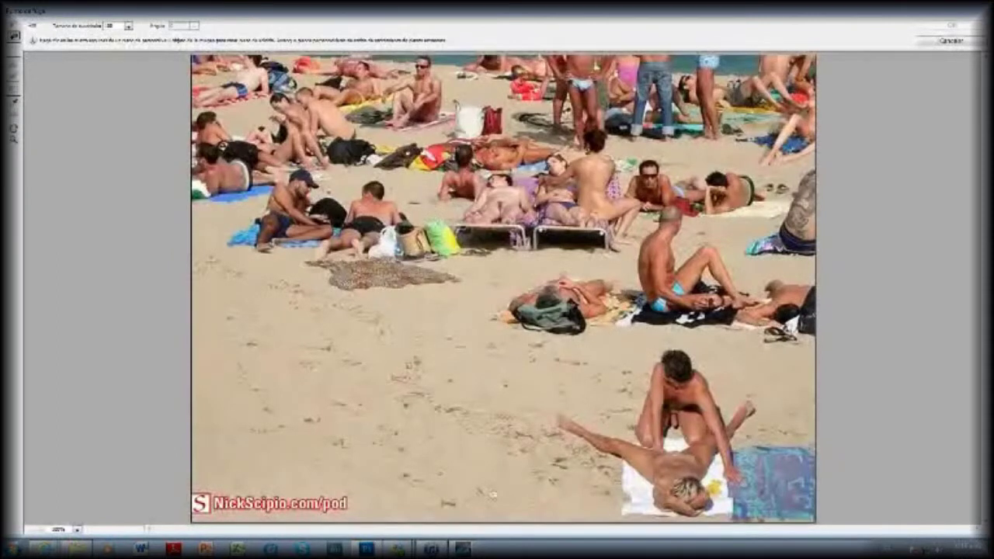
click(949, 40)
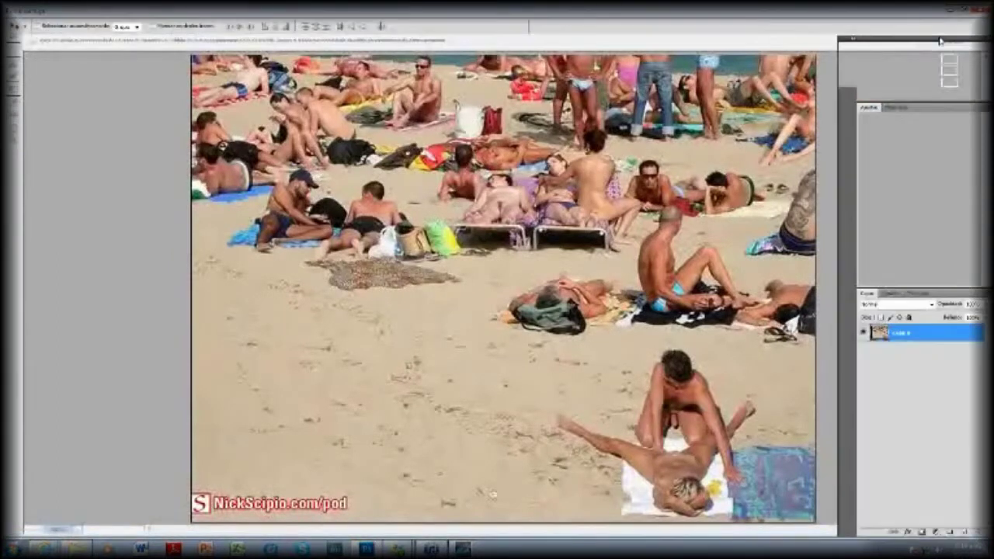
Paste the man, scale him slightly larger, and nudge him into place at the left.
key(ctrl+v)
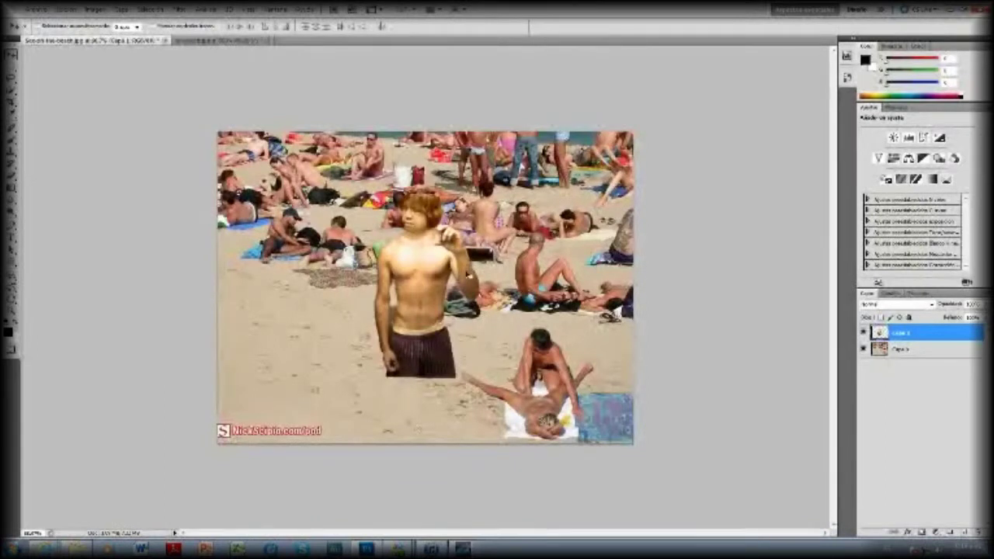
key(ctrl+t)
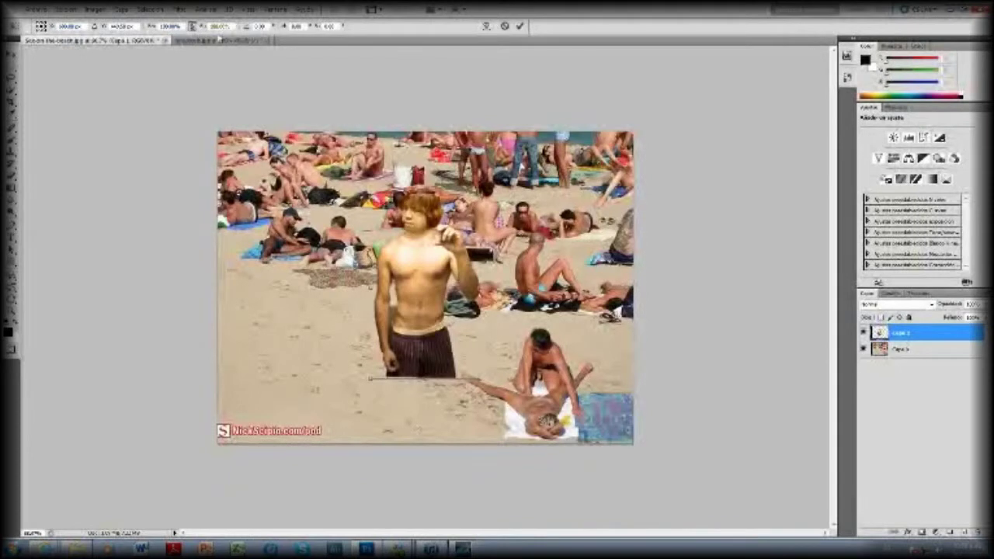
drag(203, 26, 268, 26)
key(Up)
key(Up)
key(Up)
key(Up)
key(Up)
key(Up)
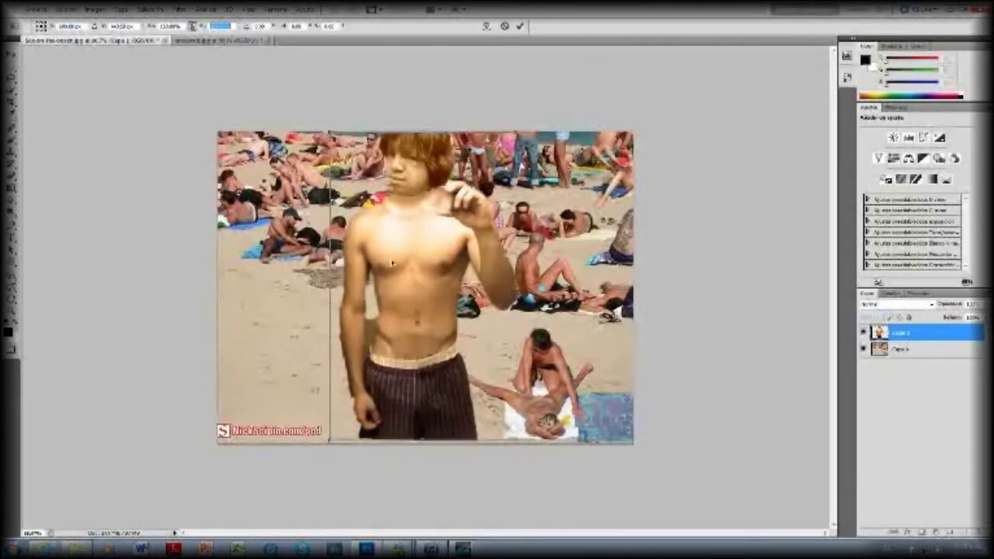
drag(393, 264, 288, 270)
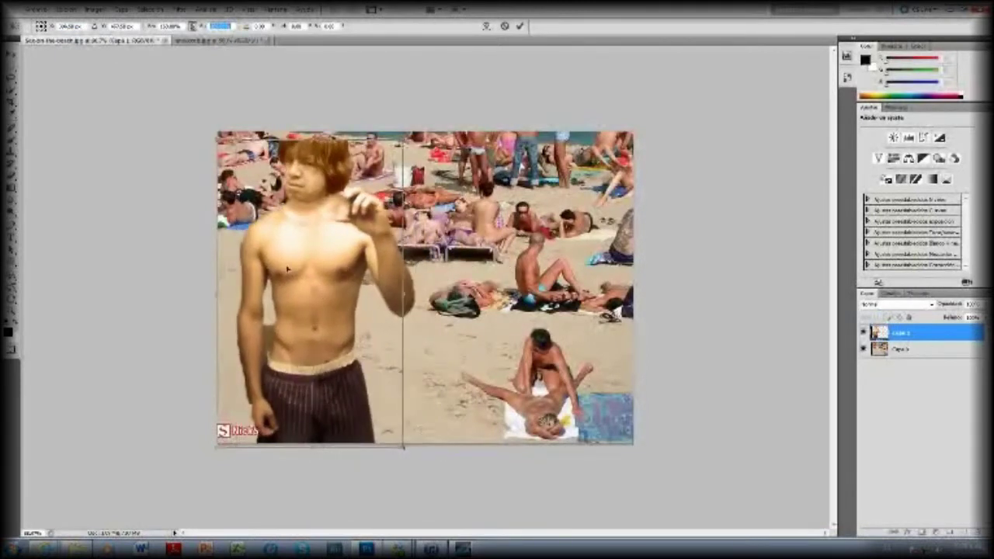
key(shift+Left)
key(shift+Left)
key(shift+Left)
key(shift+Left)
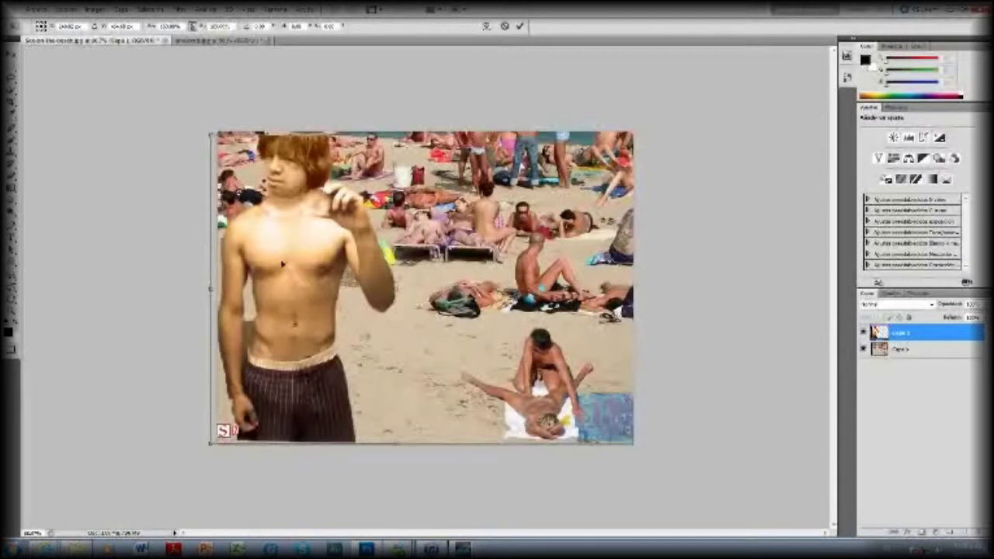
key(Up)
key(Up)
key(Left)
key(Down)
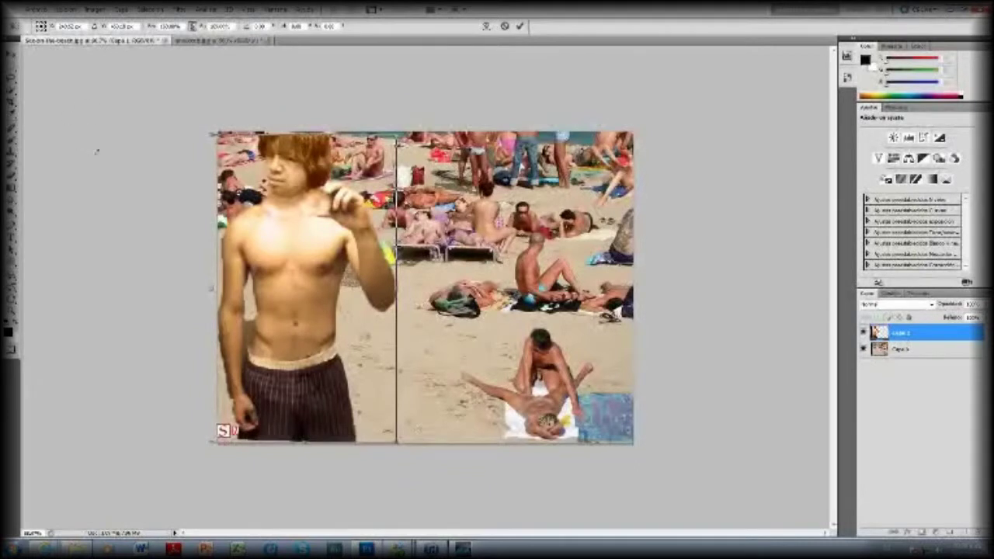
key(Left)
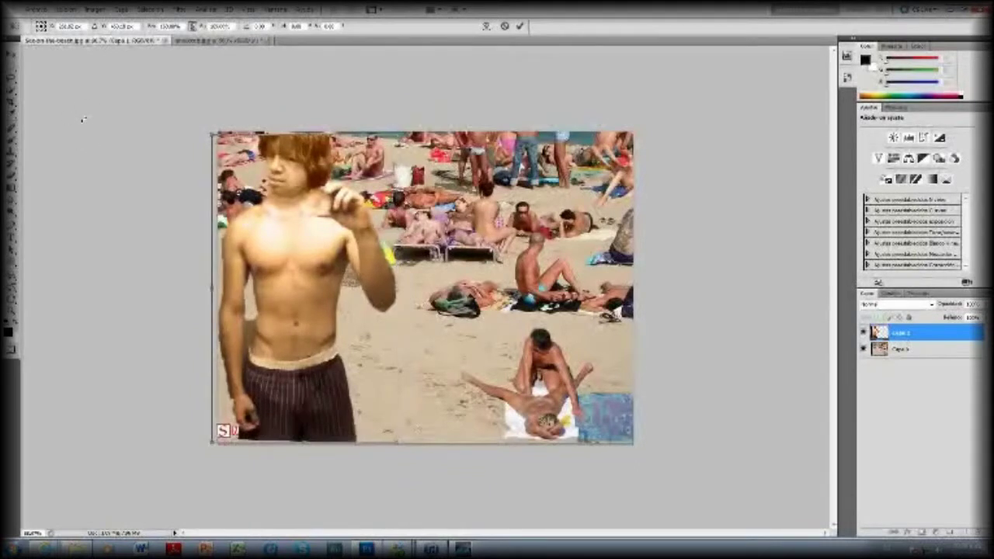
key(Right)
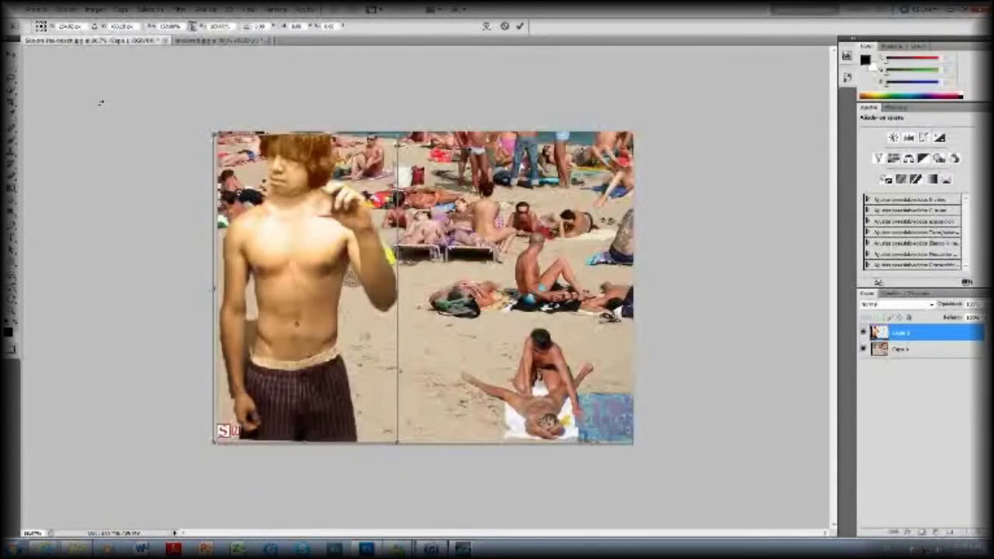
Set the man's height to 170,8% and apply the transform.
click(225, 40)
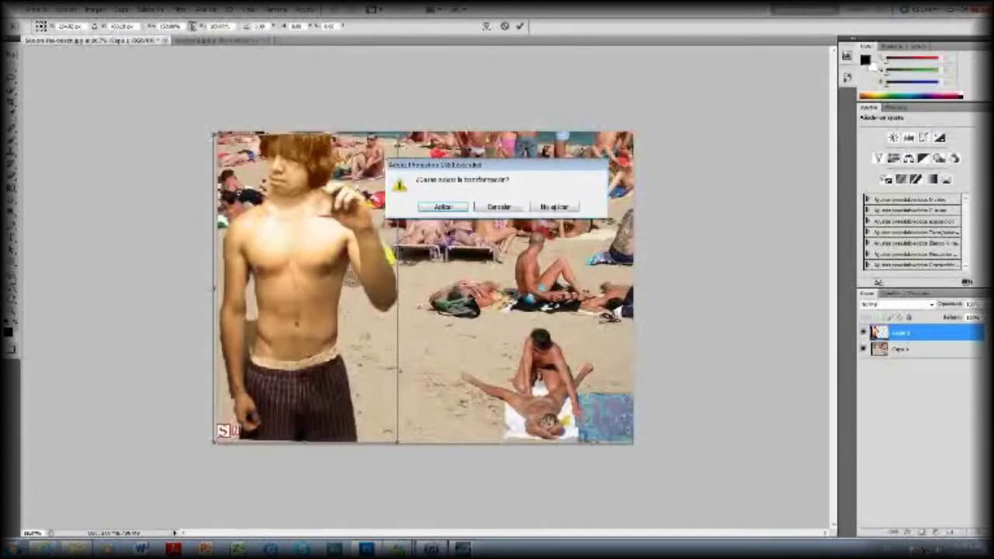
click(515, 208)
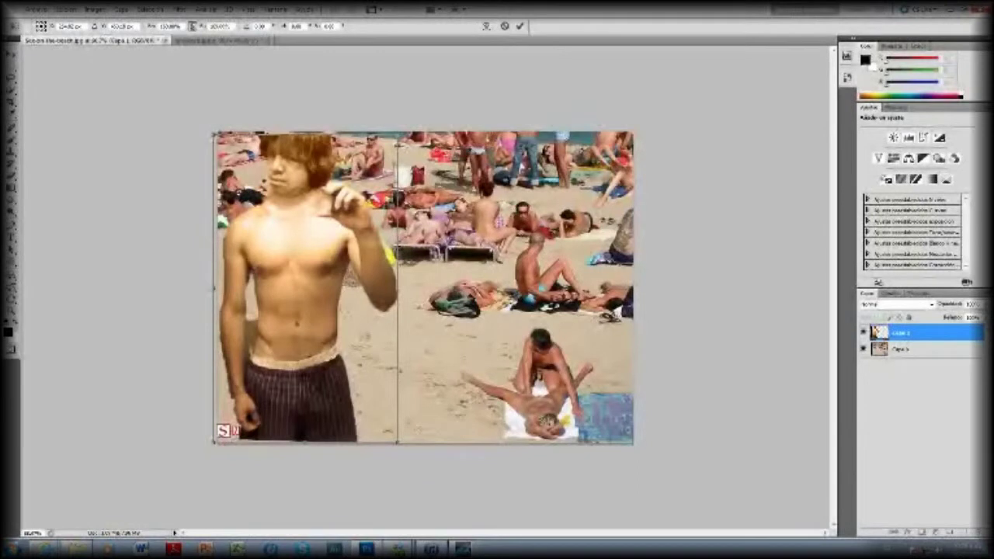
drag(153, 25, 159, 26)
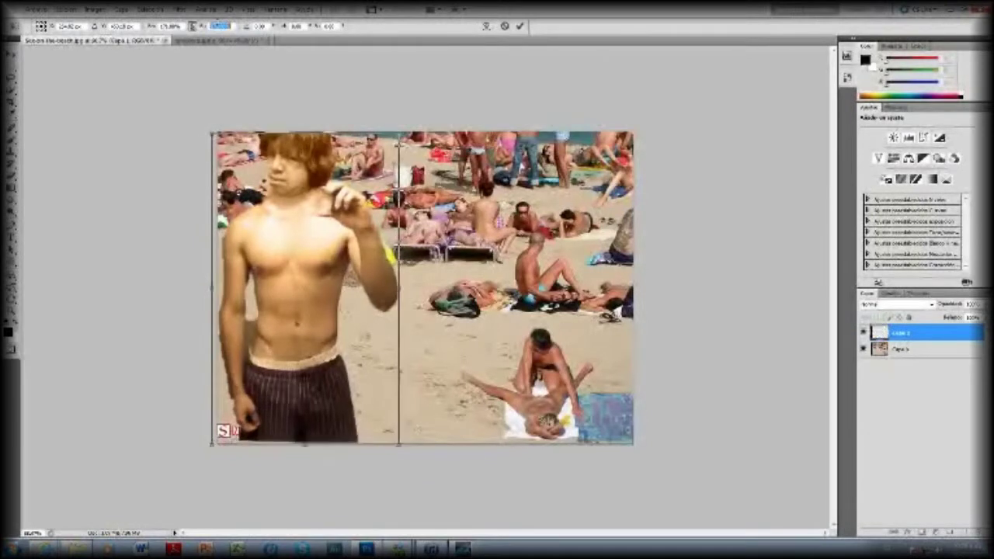
click(220, 26)
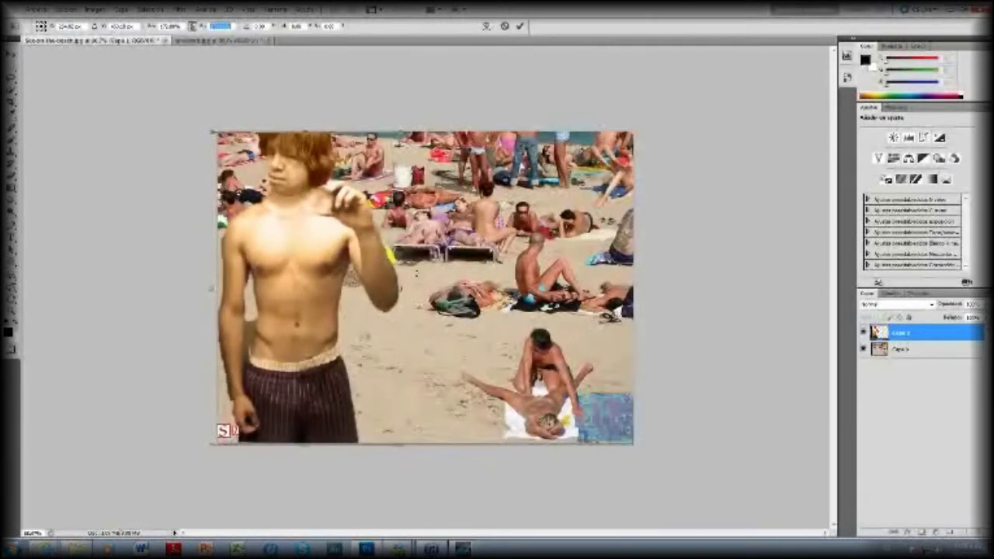
text(170,8)
key(Return)
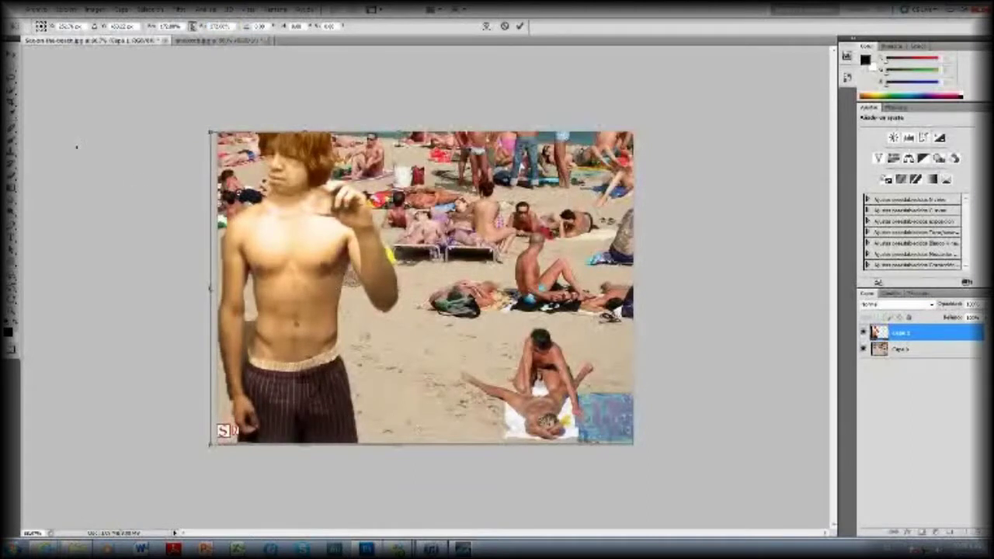
click(10, 311)
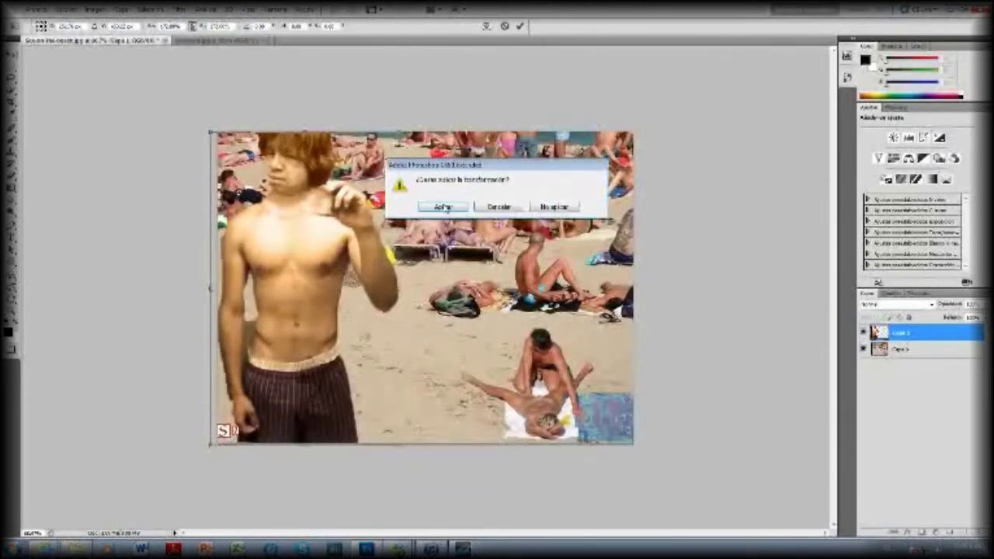
click(443, 208)
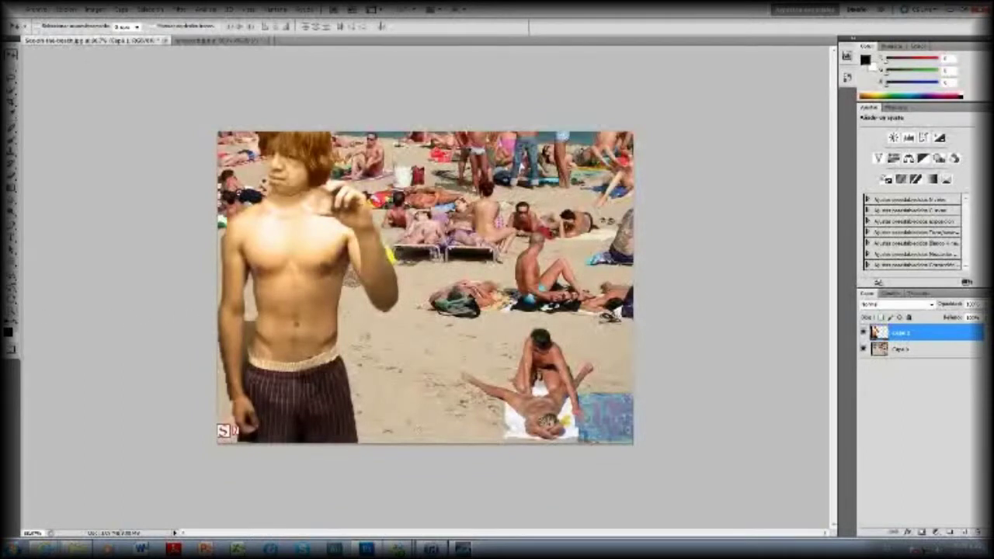
click(11, 309)
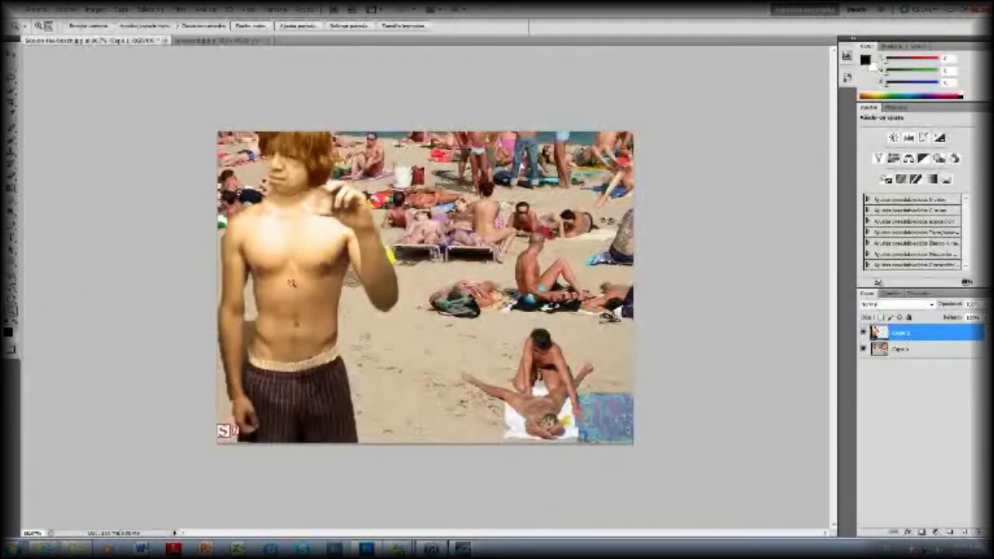
Zoom in on the man's arm and pan down to the dark gap at his waist.
click(37, 26)
click(345, 233)
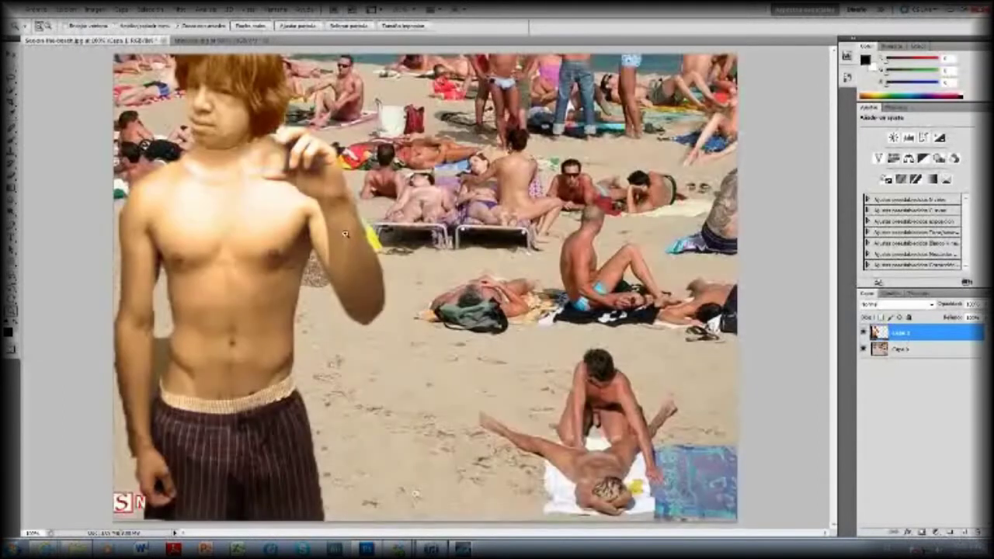
click(345, 233)
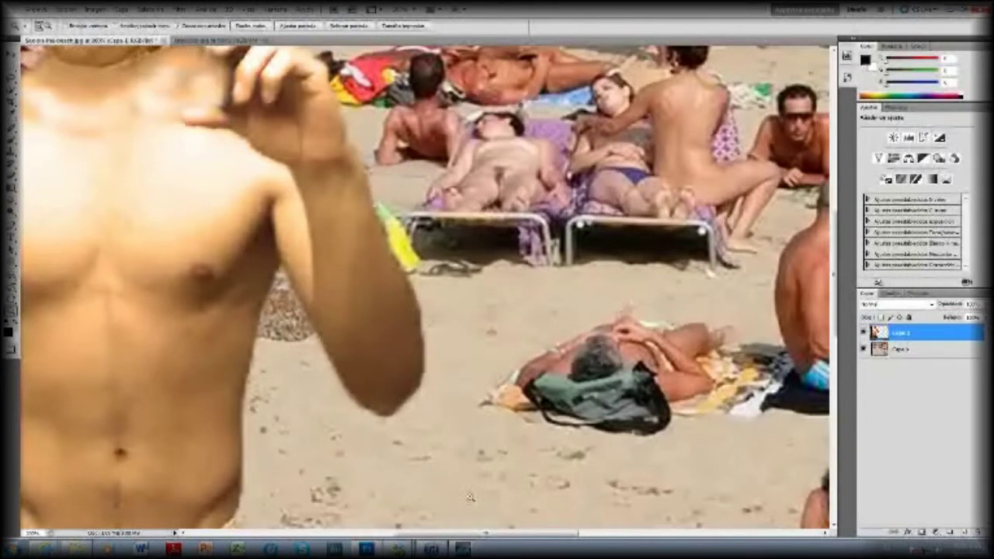
mouse_move(510, 534)
mouse_down()
mouse_move(398, 536)
mouse_move(423, 536)
mouse_up()
scroll(423, 466, down, 1)
scroll(423, 466, down, 2)
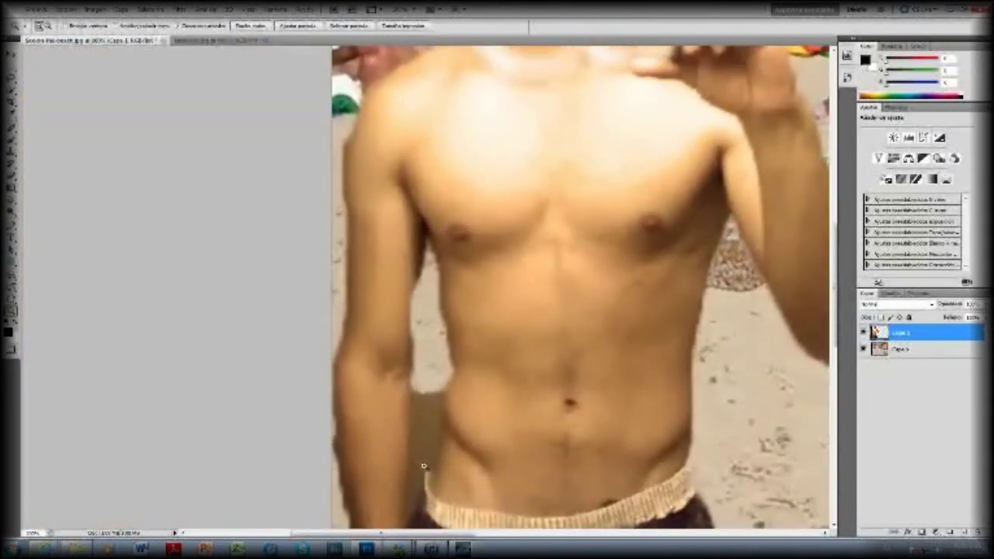
scroll(423, 465, down, 3)
scroll(423, 466, down, 1)
scroll(434, 354, up, 1)
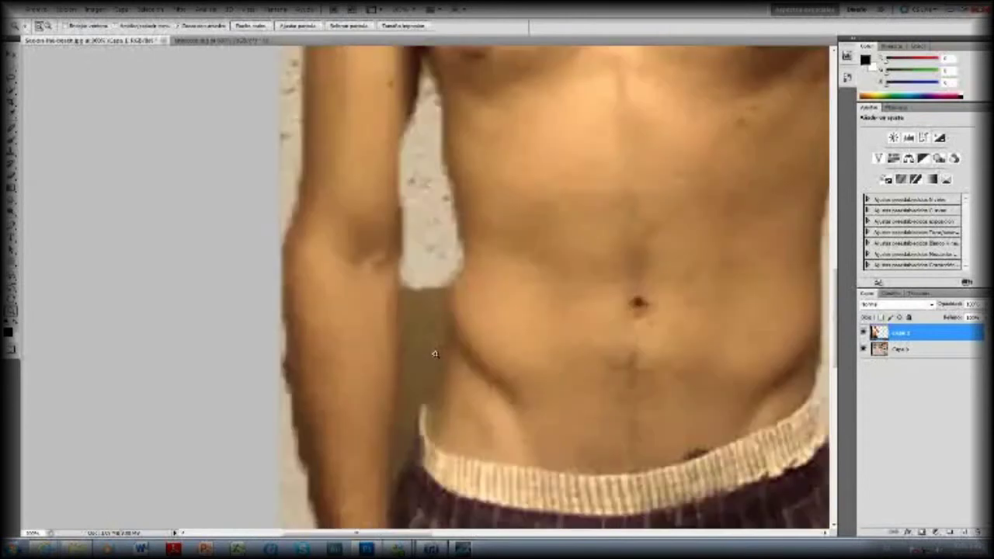
scroll(435, 354, up, 1)
scroll(434, 354, down, 1)
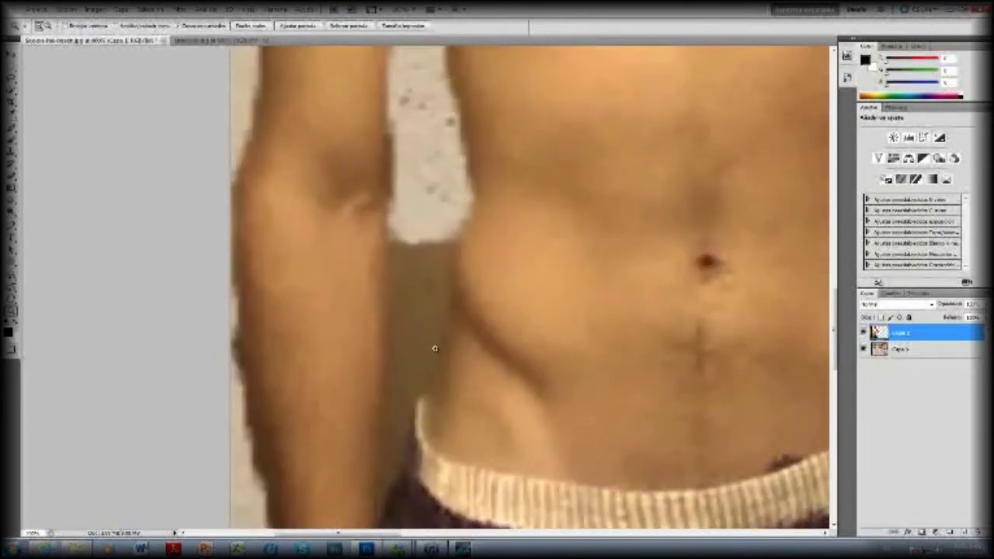
scroll(435, 348, up, 1)
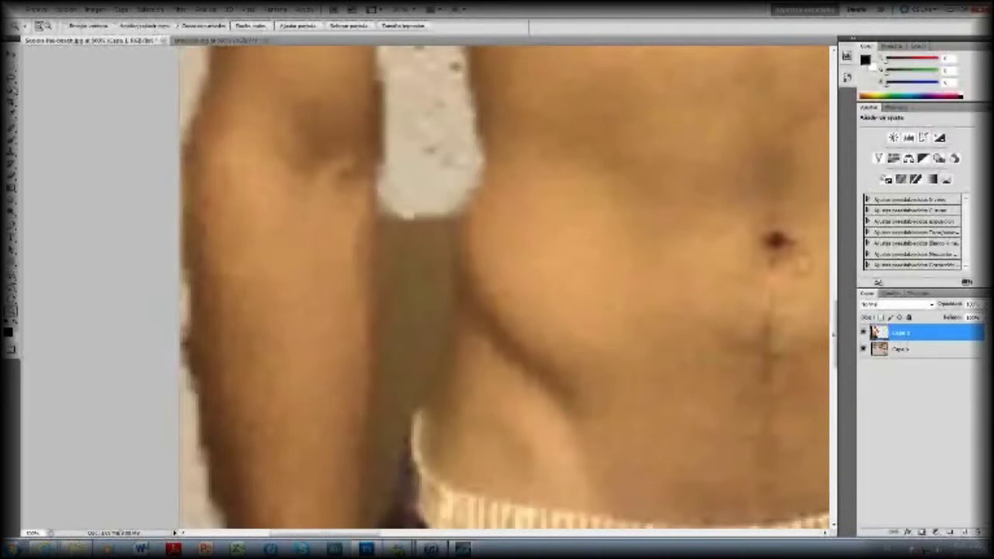
click(10, 81)
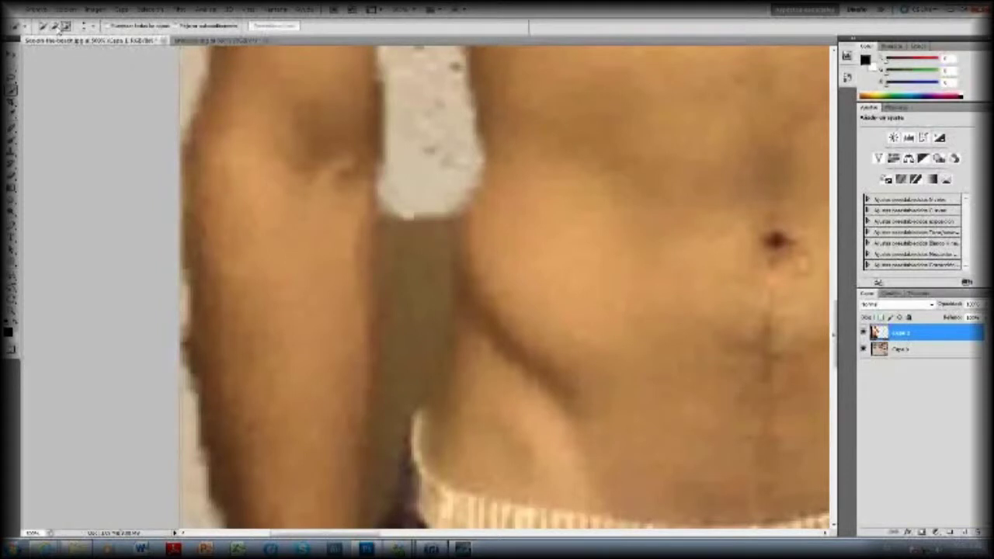
Select the dark gap between arm and torso, trimming the bulge over the torso.
drag(413, 289, 409, 225)
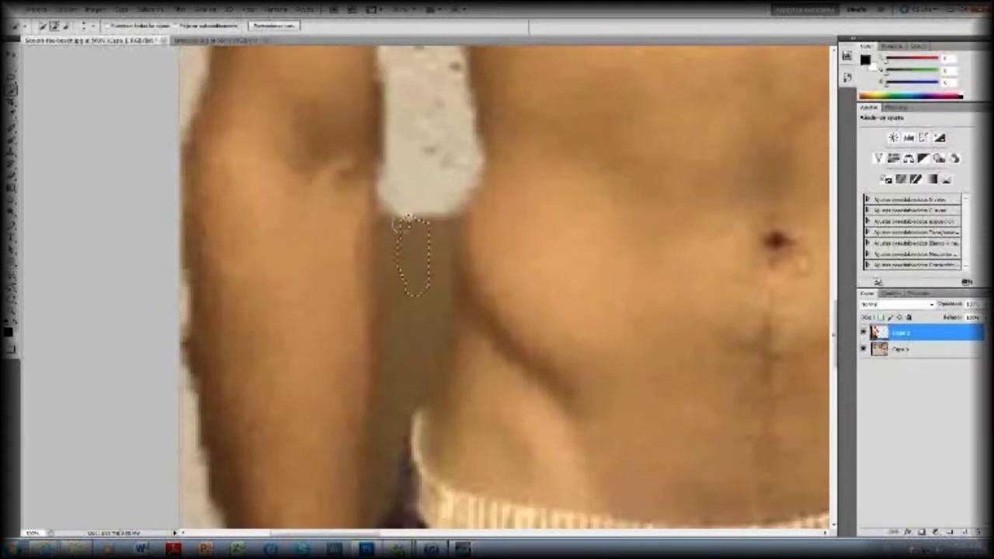
mouse_move(431, 229)
mouse_down()
mouse_move(415, 354)
mouse_move(396, 386)
mouse_move(403, 407)
mouse_up()
click(66, 26)
mouse_move(488, 279)
mouse_down()
mouse_move(492, 321)
mouse_move(464, 354)
mouse_move(464, 245)
mouse_move(447, 411)
mouse_up()
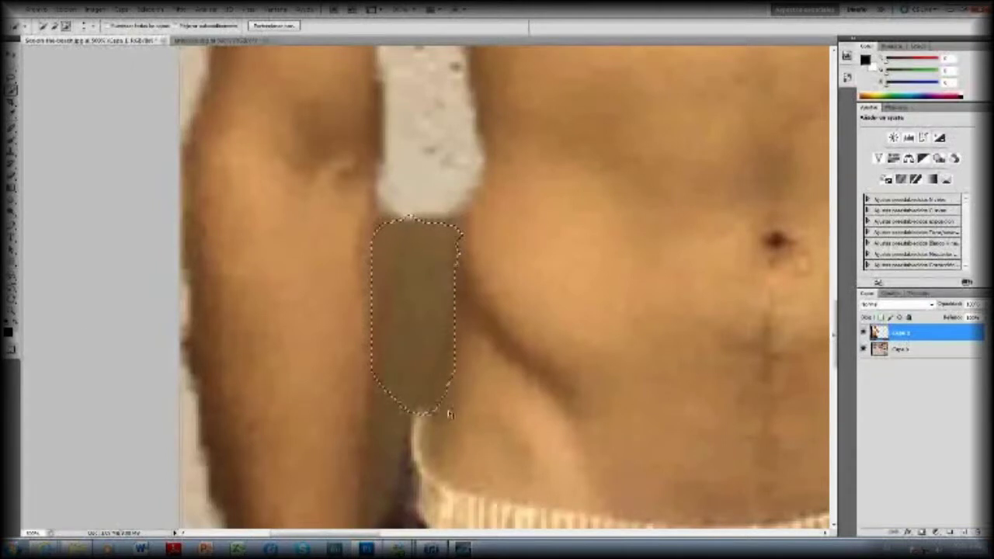
Content-aware fill the selected gap from the surrounding background and deselect.
key(shift+F5)
key(Return)
key(ctrl+d)
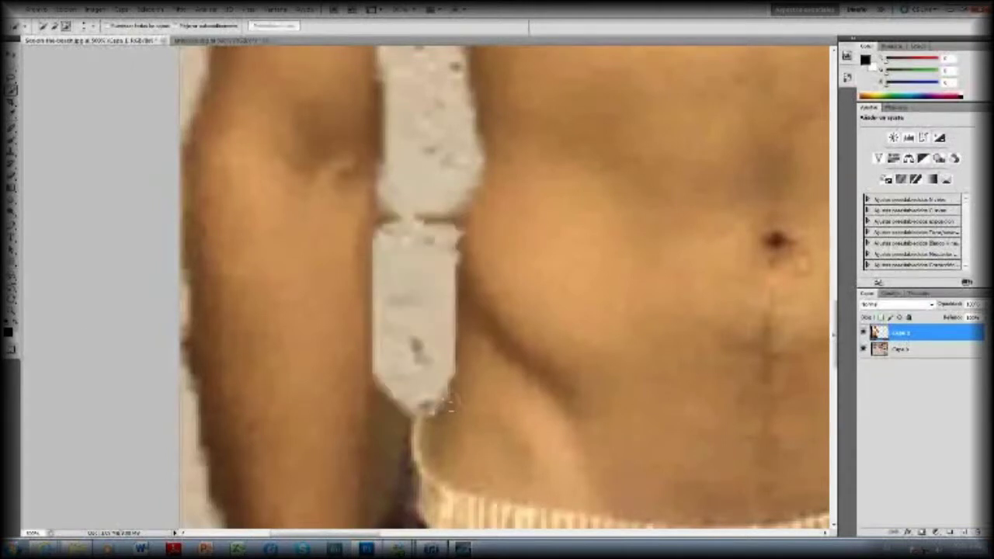
scroll(454, 381, down, 1)
scroll(452, 381, up, 1)
With the Brush tool, paint over the dark band and lighten the strip between arm and torso.
scroll(450, 380, up, 2)
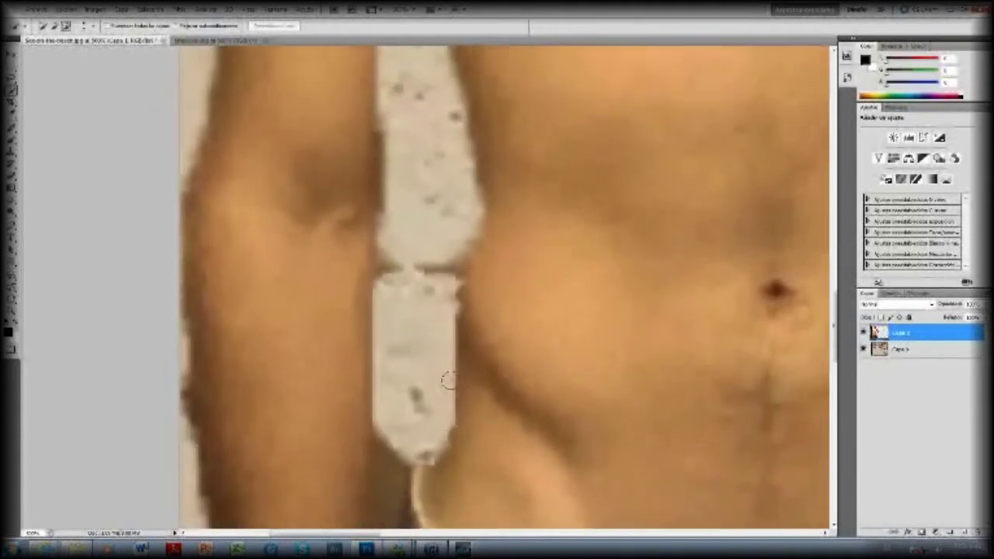
scroll(449, 381, up, 1)
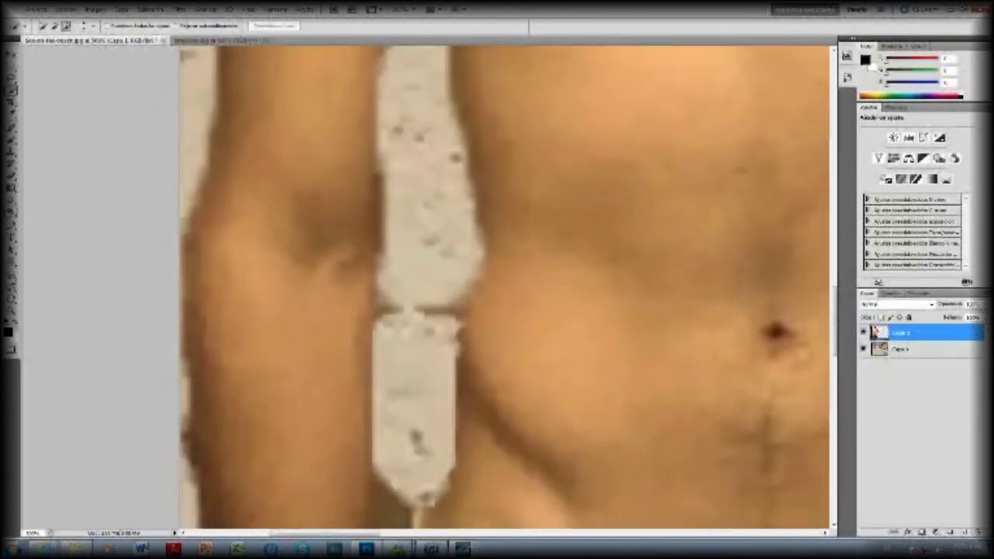
click(11, 183)
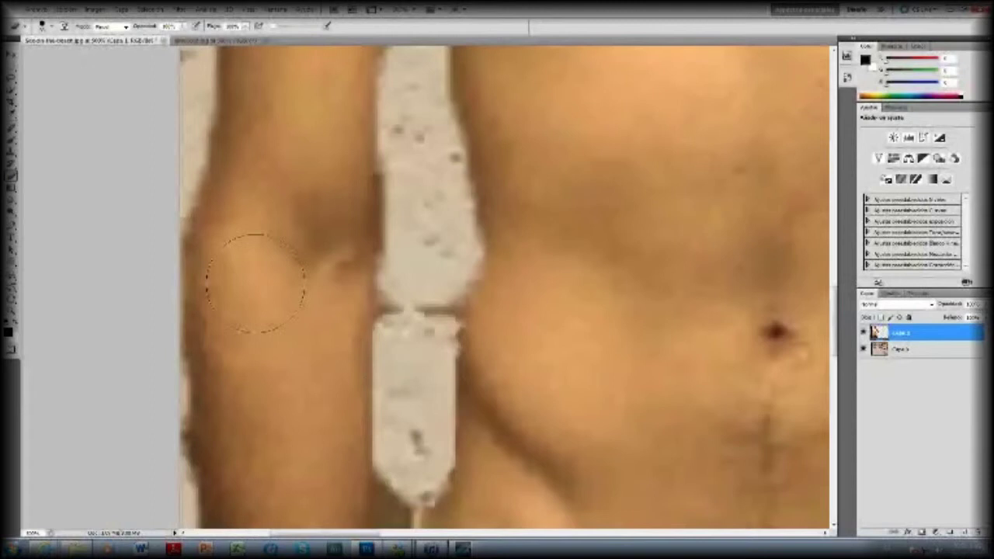
click(52, 26)
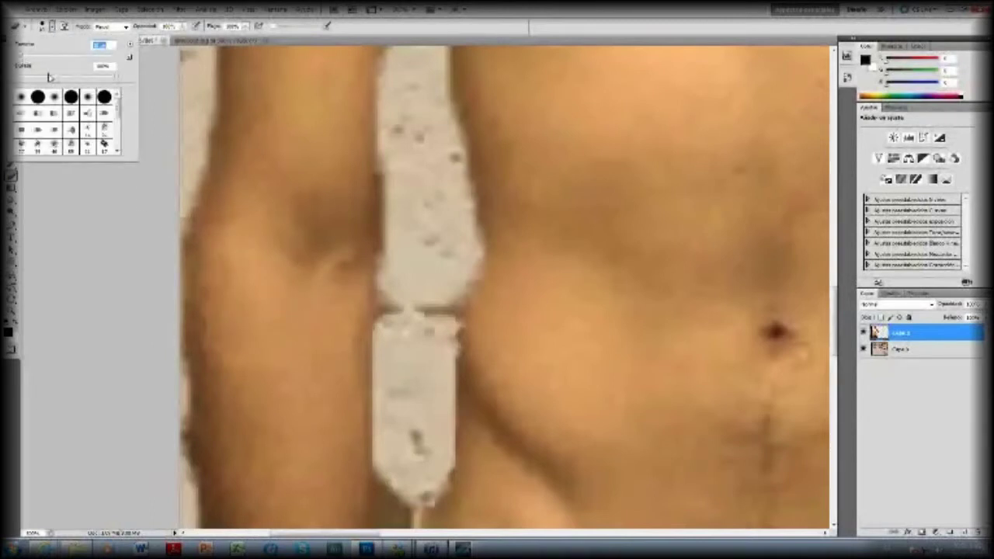
drag(424, 299, 448, 290)
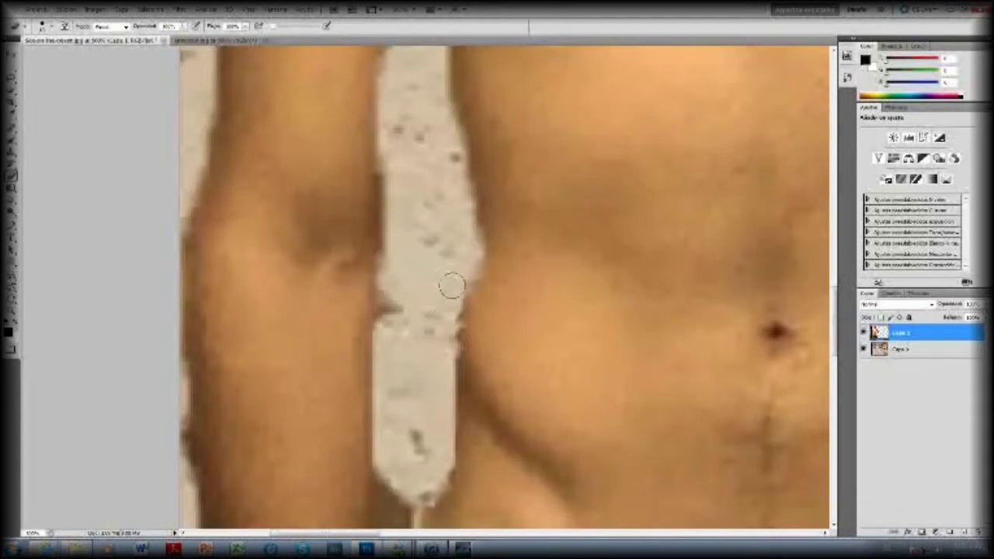
mouse_move(448, 291)
mouse_down()
mouse_move(403, 325)
mouse_move(394, 303)
mouse_move(391, 313)
mouse_move(398, 170)
mouse_up()
Extend the light sand strip down over the skin to the shorts' waistband.
scroll(398, 170, down, 2)
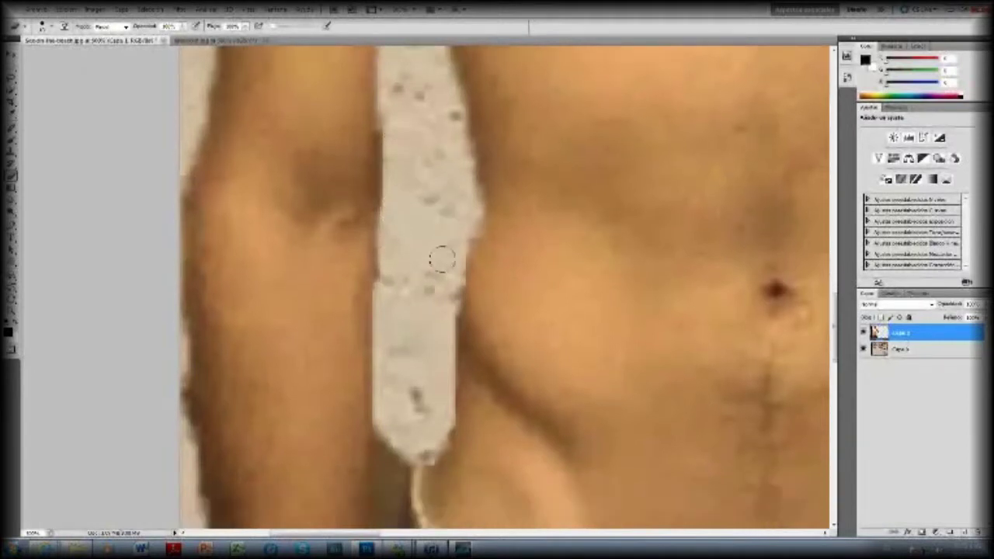
scroll(440, 260, down, 2)
scroll(414, 288, down, 2)
scroll(412, 284, down, 1)
mouse_move(404, 273)
mouse_down()
mouse_move(392, 340)
mouse_move(385, 282)
mouse_move(380, 388)
mouse_up()
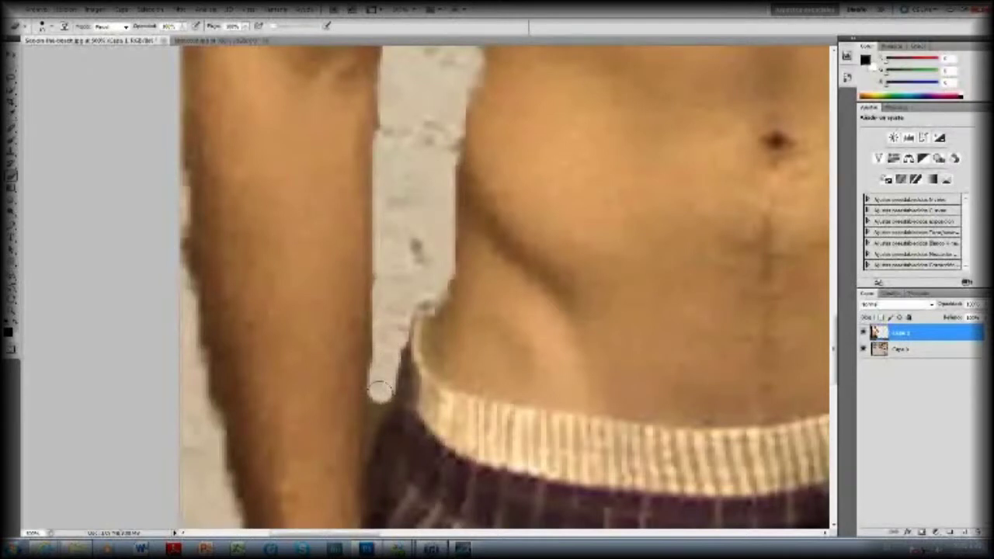
scroll(399, 281, up, 1)
scroll(396, 256, up, 4)
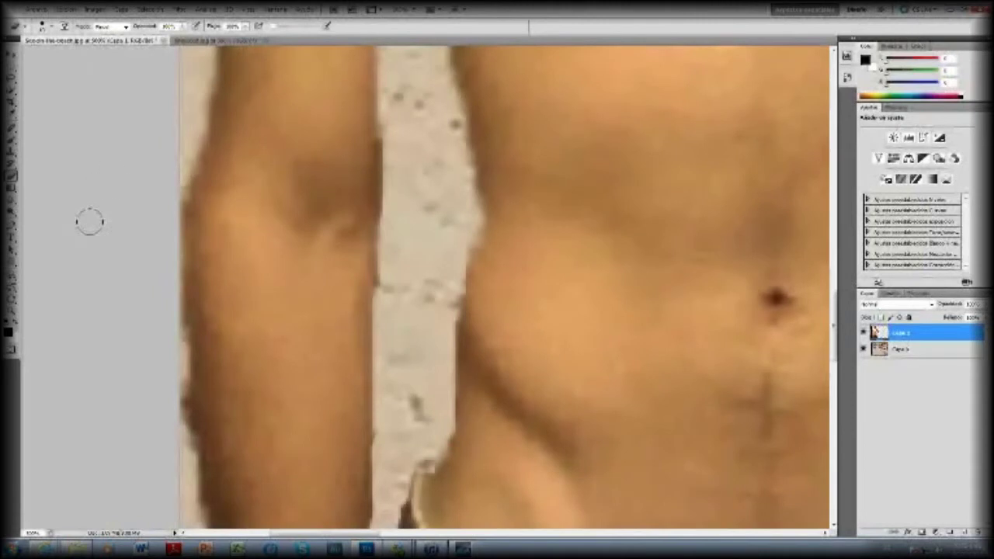
Zoom out to the full beach composite and make layer Capa 0 active.
click(17, 316)
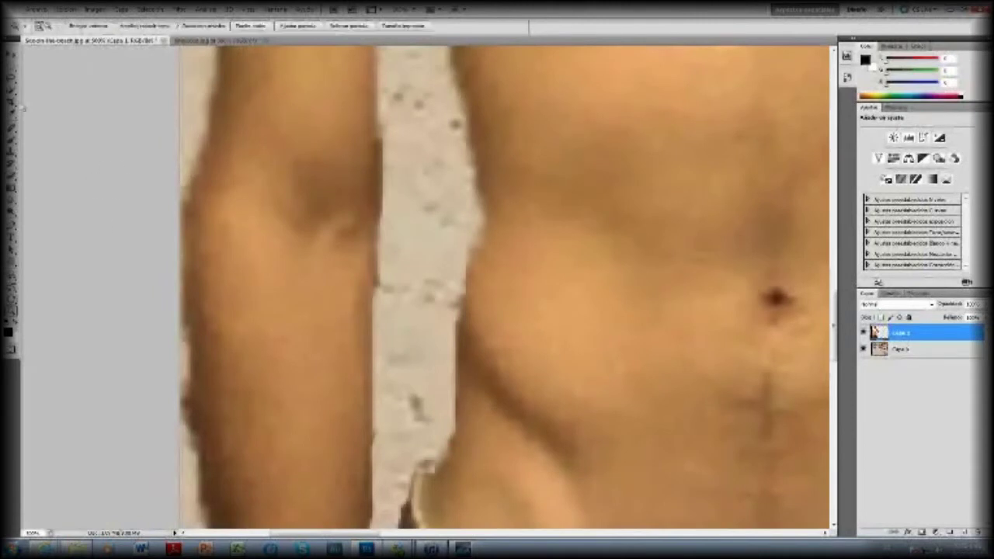
click(48, 25)
click(419, 237)
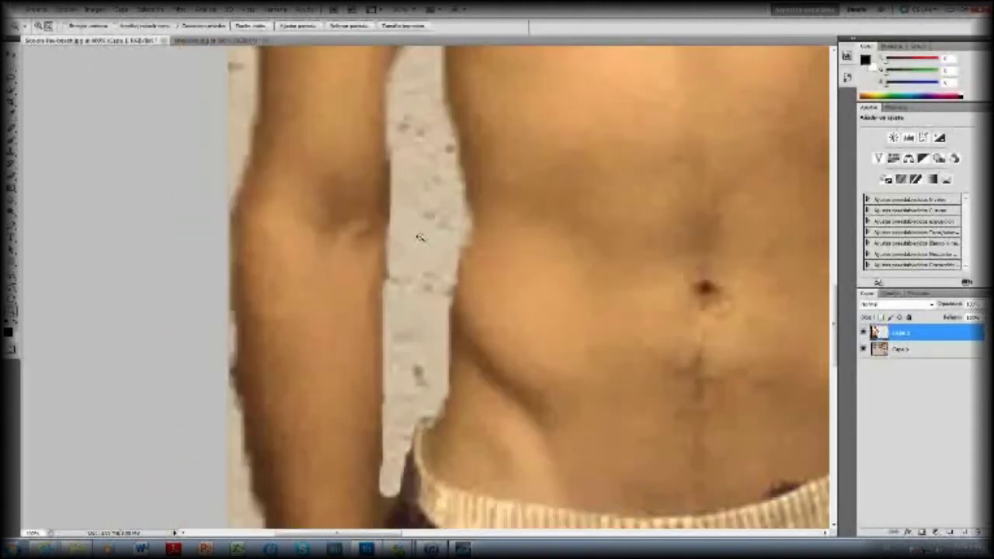
click(455, 235)
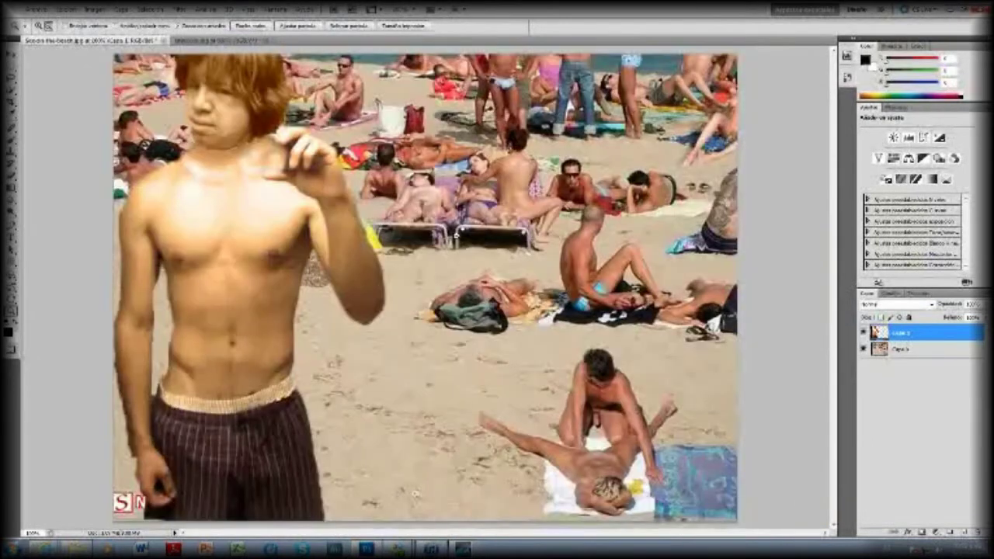
click(457, 236)
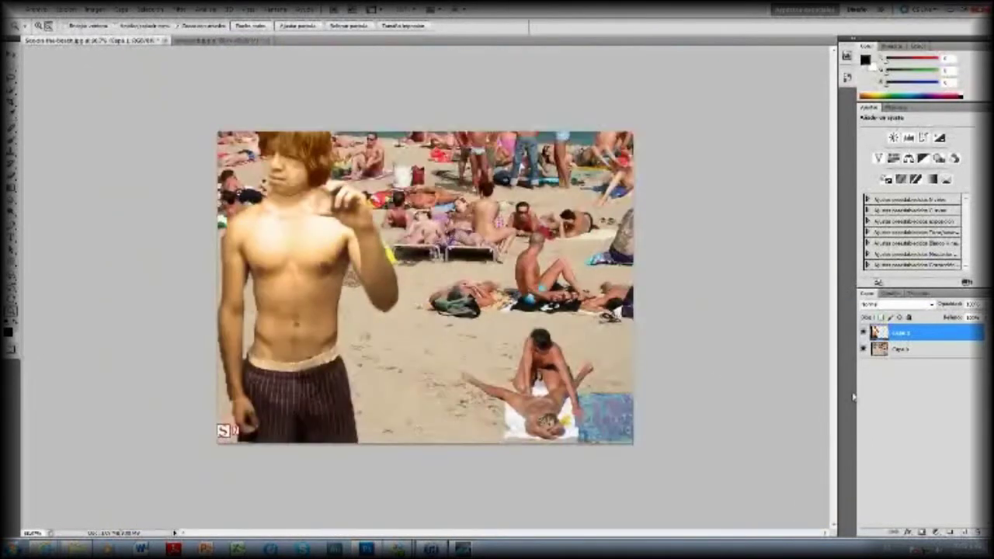
click(910, 351)
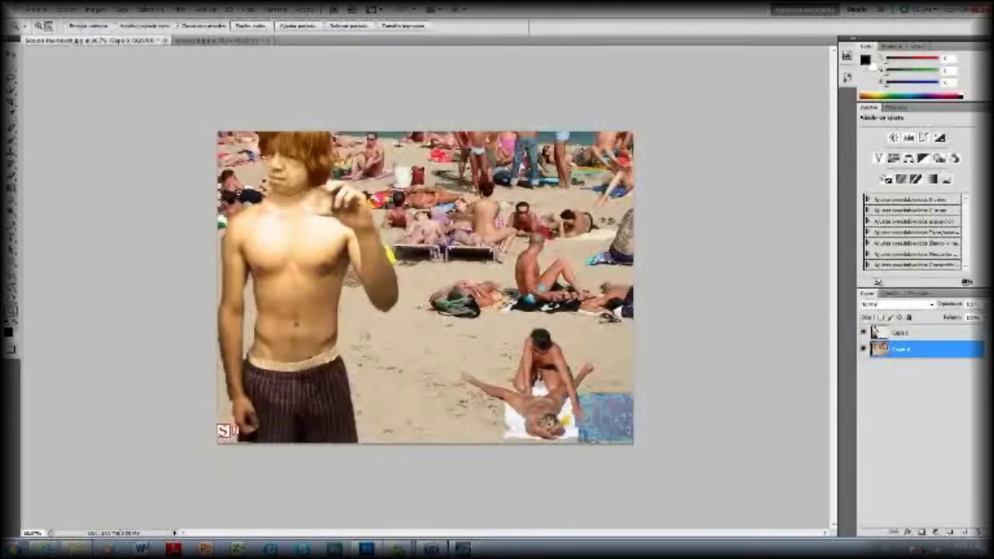
click(95, 10)
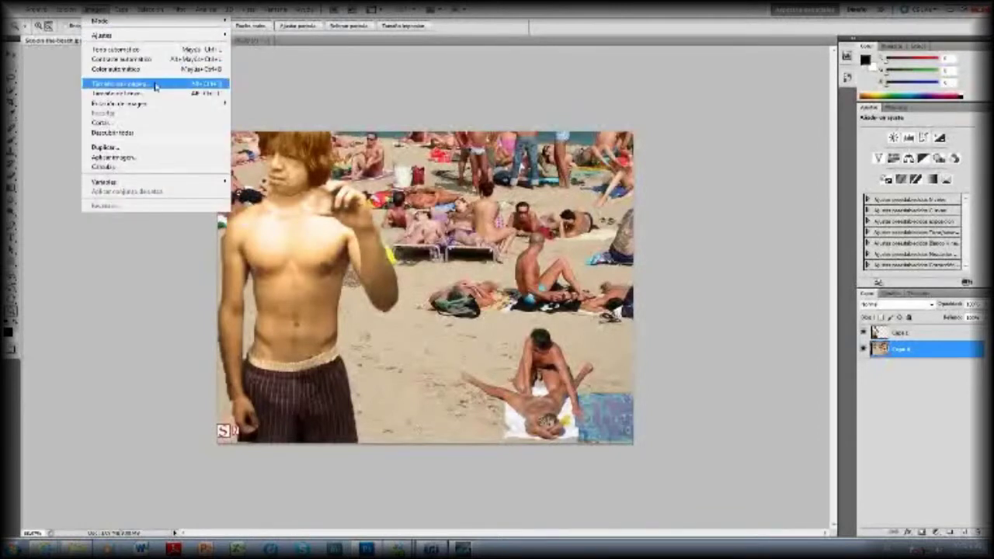
mouse_move(156, 35)
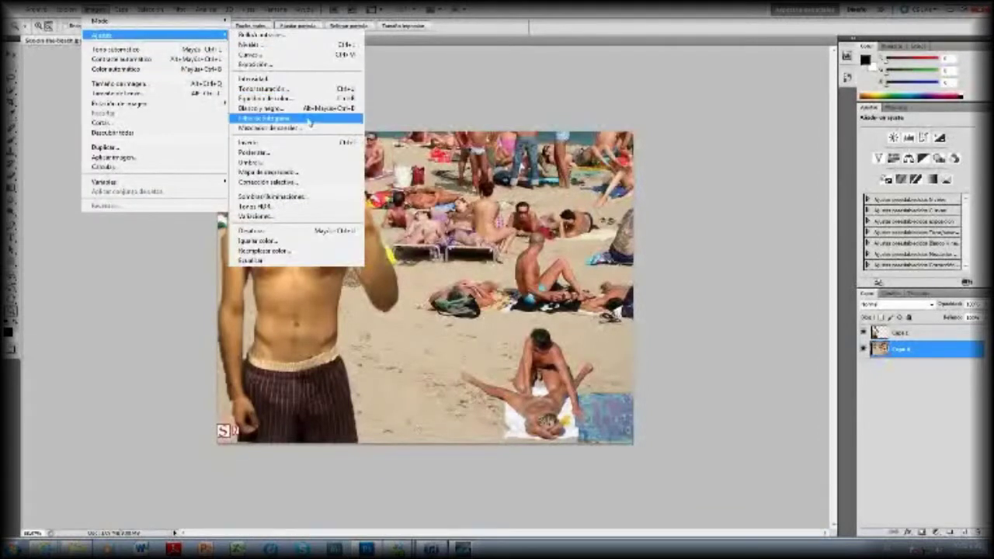
Apply a Sepia photo filter to the beach layer with raised density.
click(309, 122)
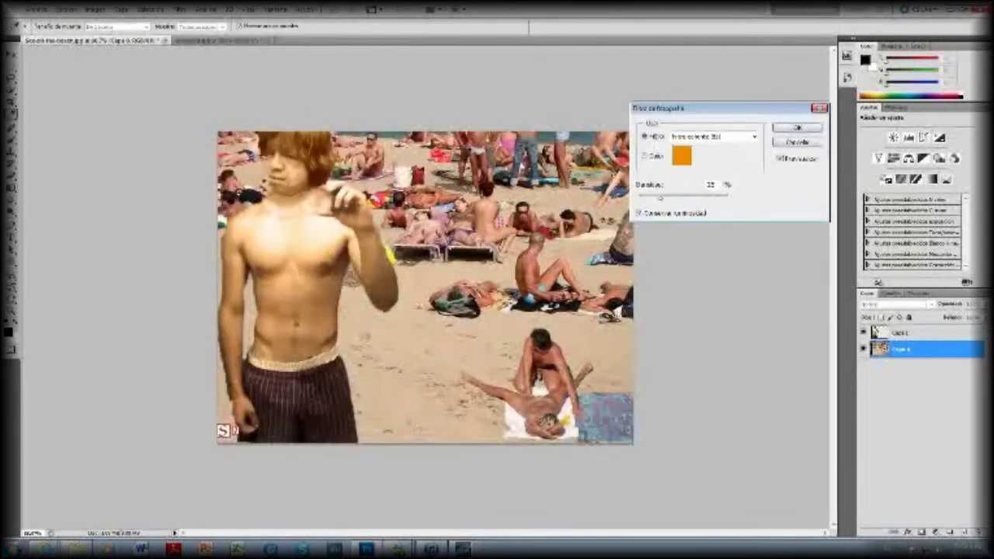
click(726, 138)
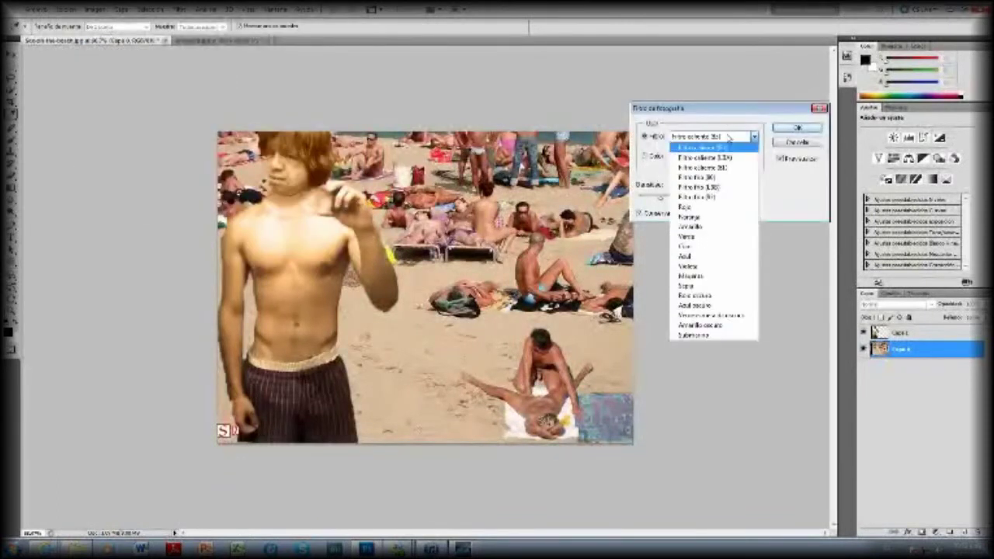
click(719, 283)
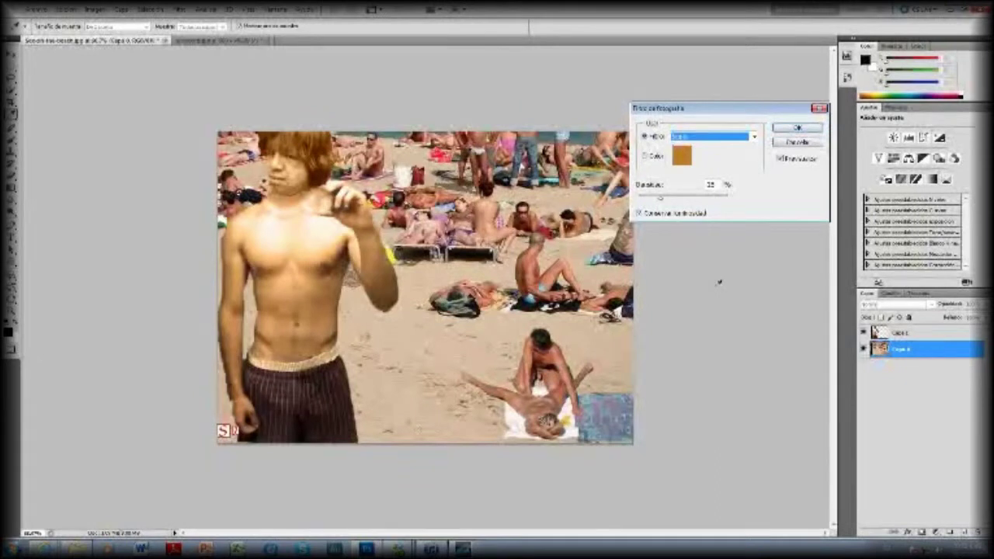
mouse_move(658, 202)
mouse_down()
mouse_move(717, 197)
mouse_move(743, 207)
mouse_move(619, 206)
mouse_move(745, 207)
mouse_up()
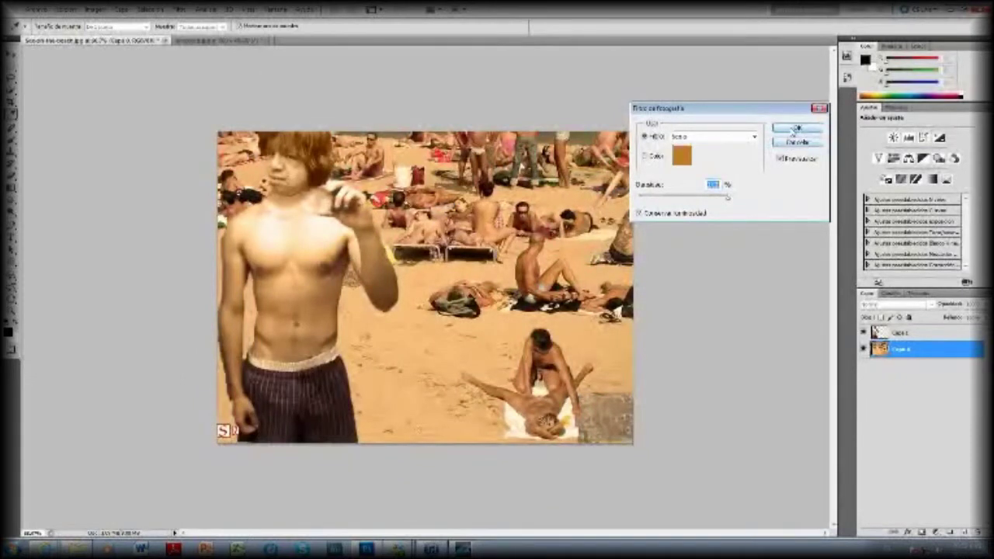
click(796, 129)
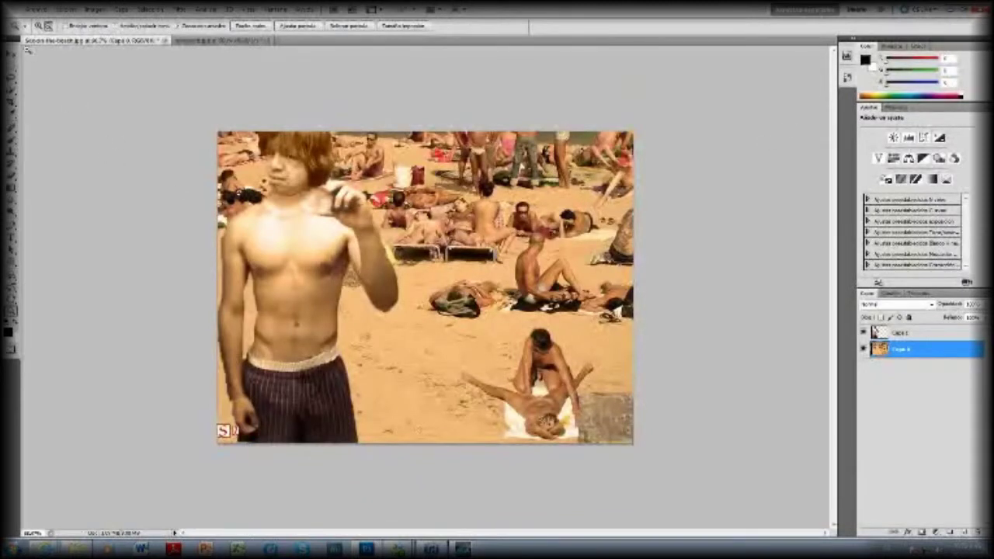
Nudge the beach layer slightly right with the Move tool and restore the document view.
key(v)
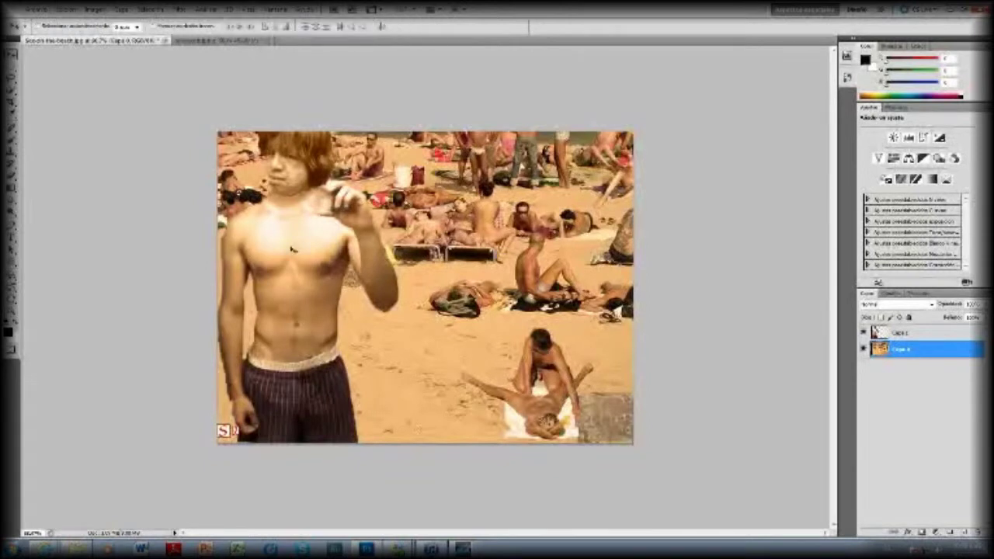
drag(292, 248, 305, 250)
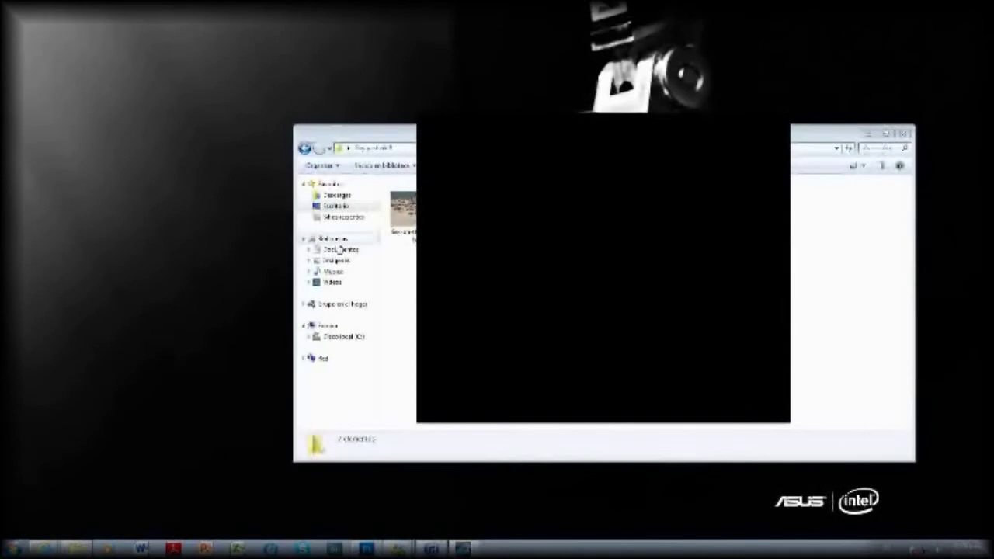
click(366, 543)
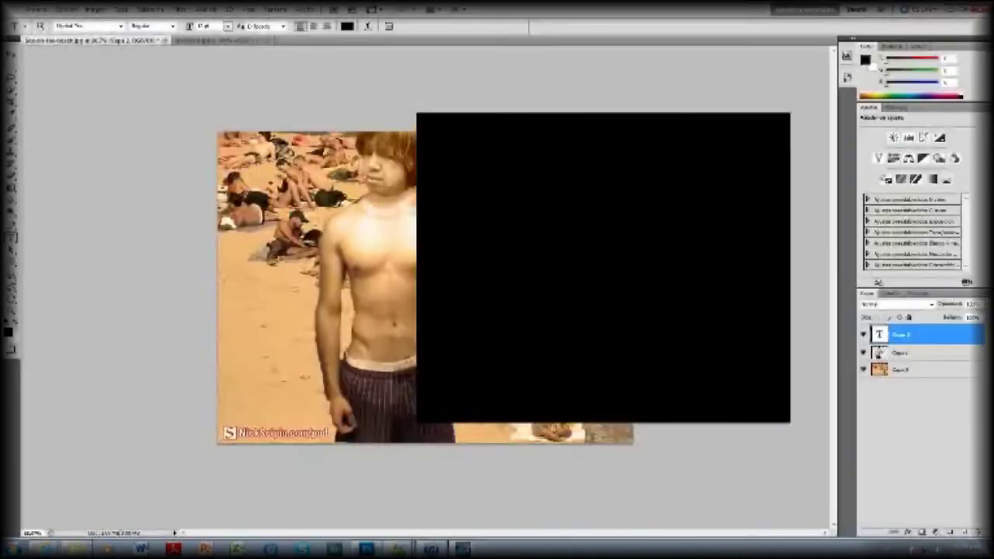
click(31, 11)
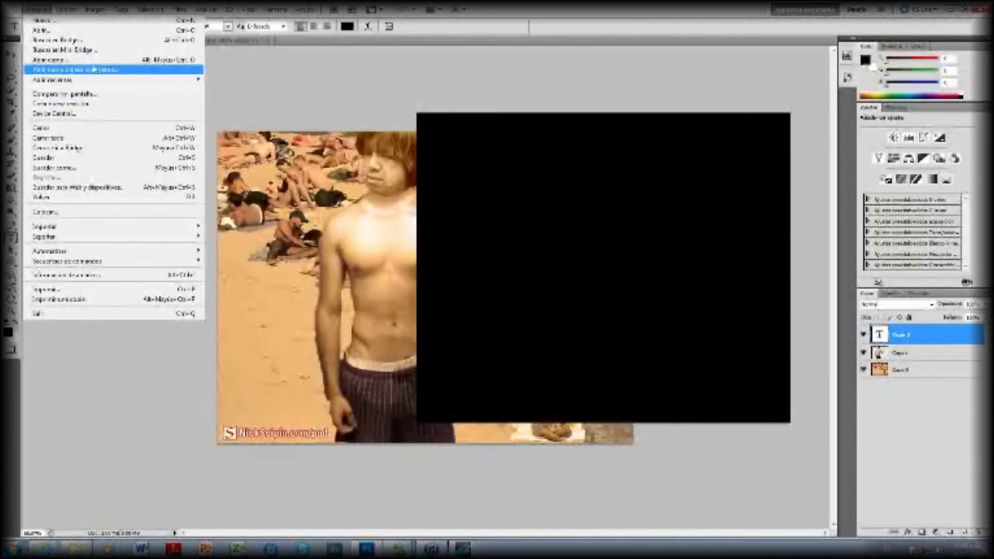
Save the composite as a flattened JPEG copy and open it in Windows Photo Viewer.
click(123, 167)
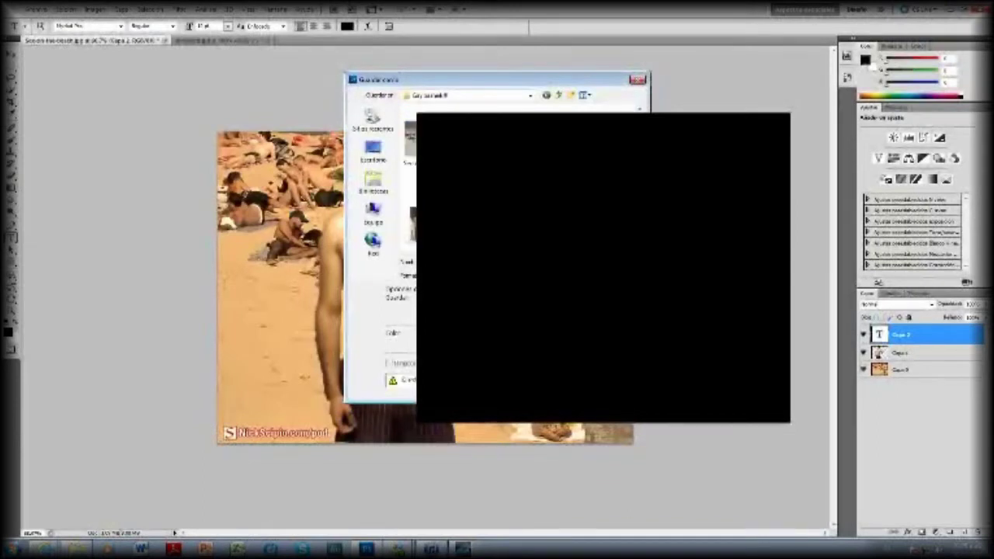
key(Return)
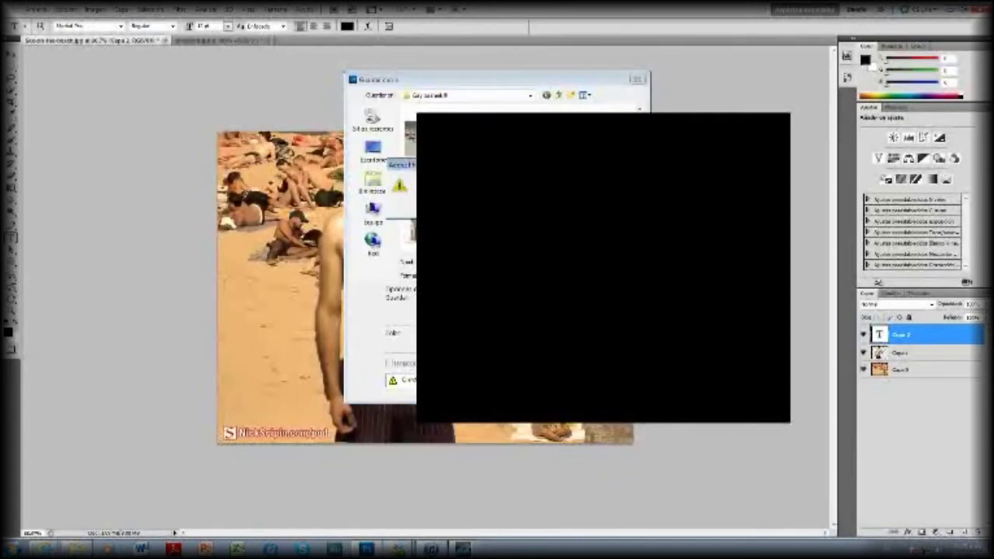
key(Return)
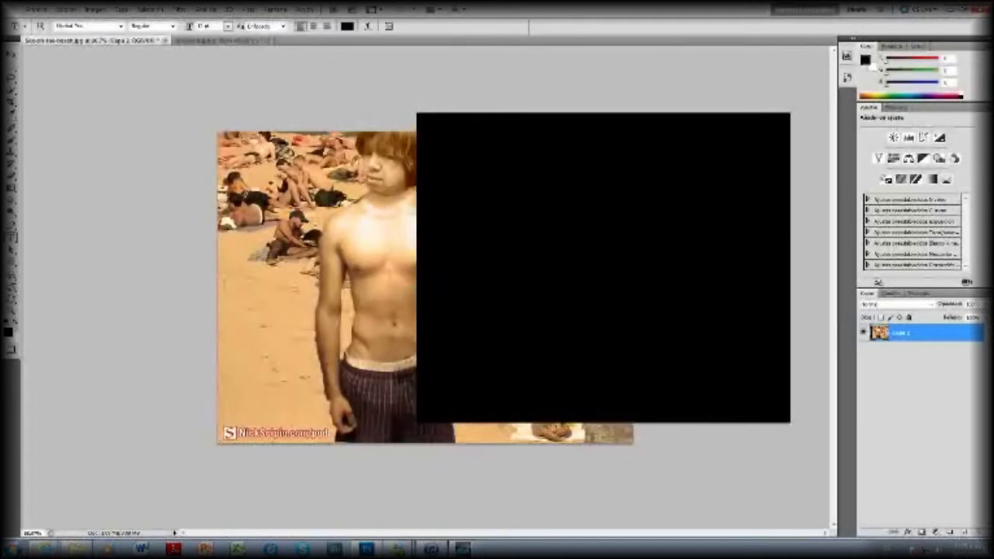
click(38, 13)
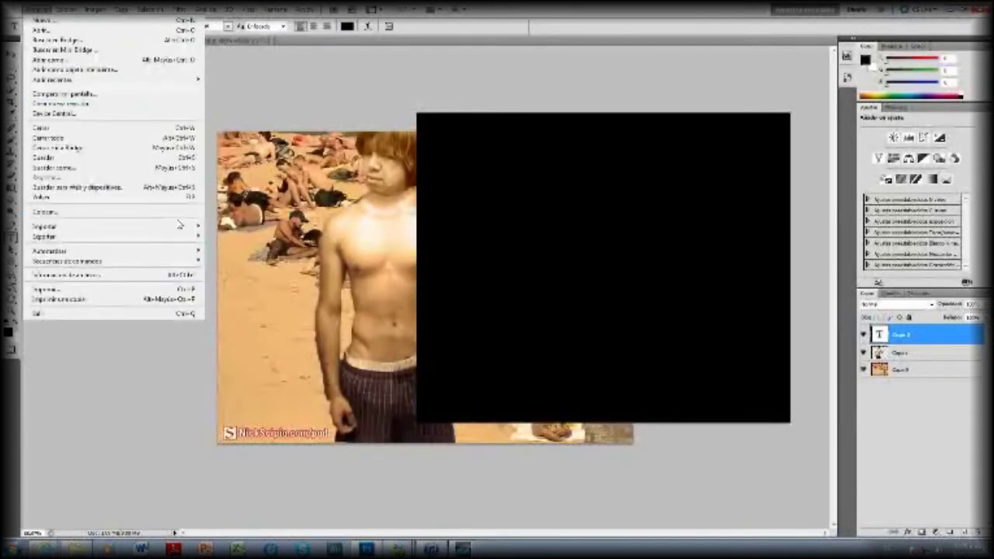
click(130, 170)
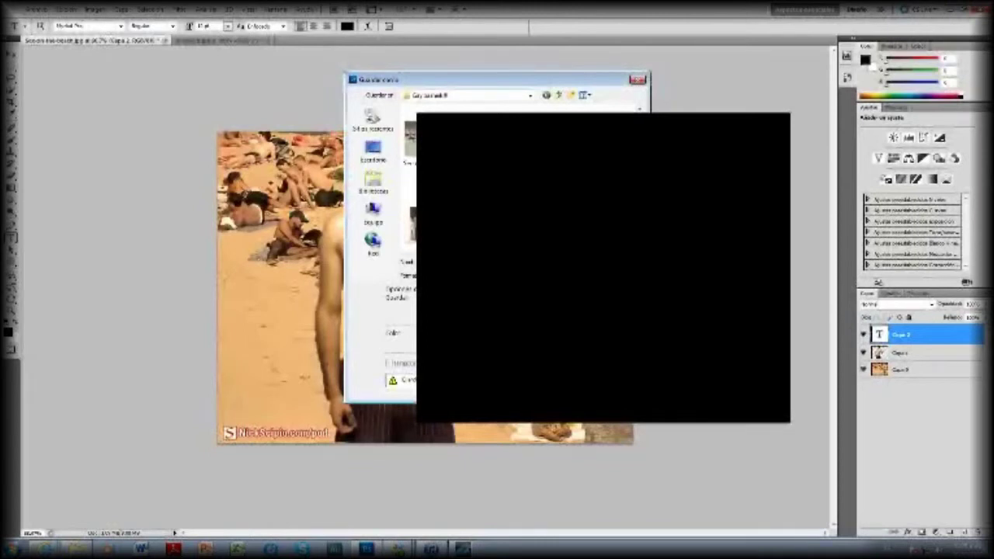
key(Return)
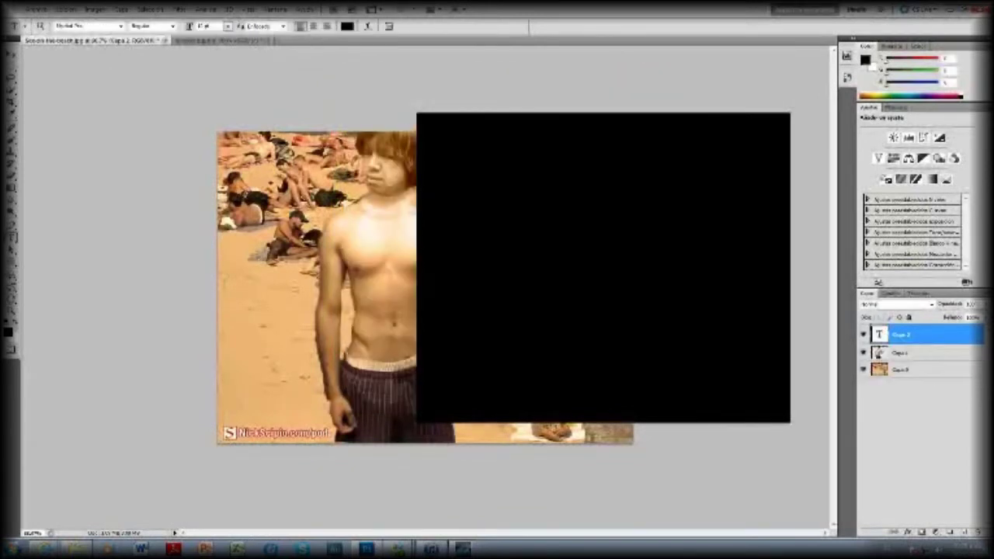
key(alt+Tab)
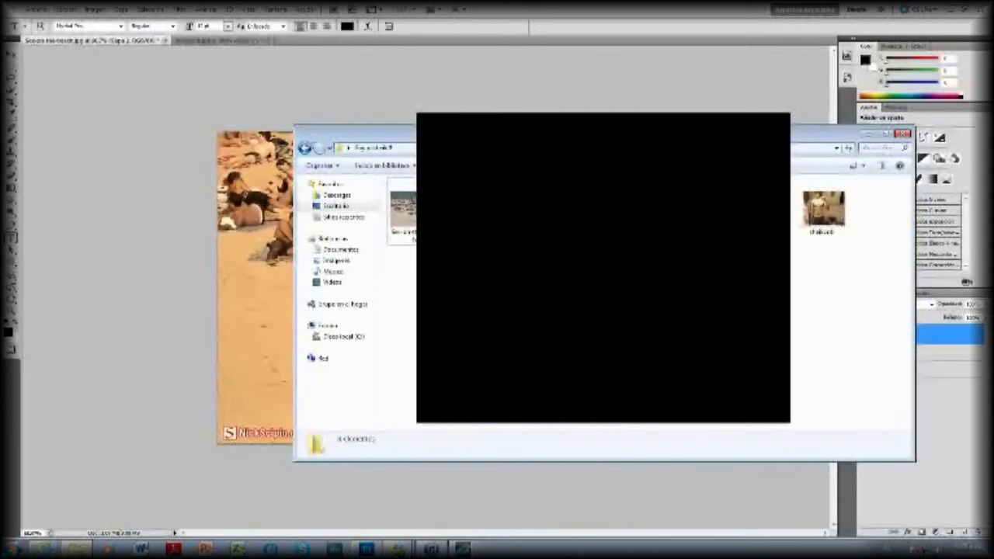
double_click(823, 208)
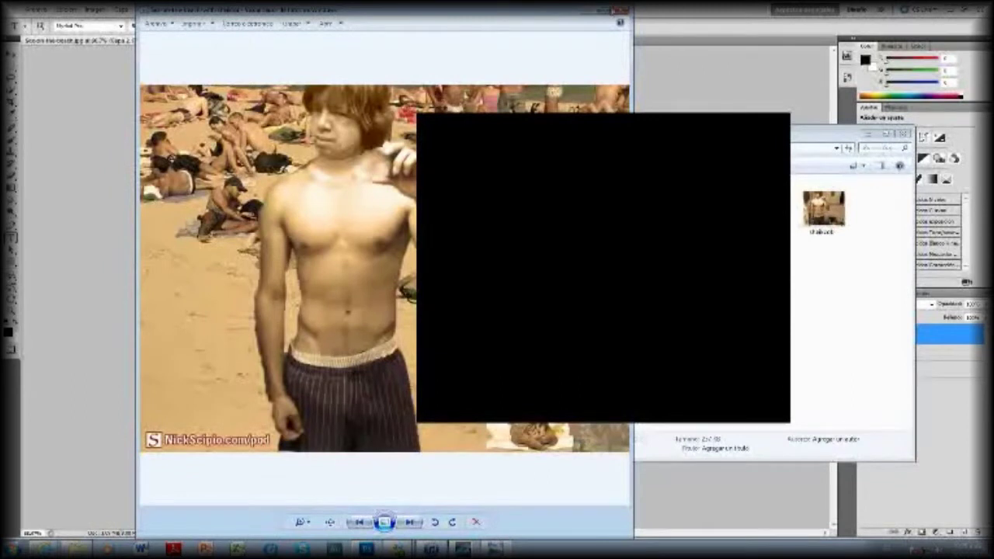
click(610, 11)
click(602, 11)
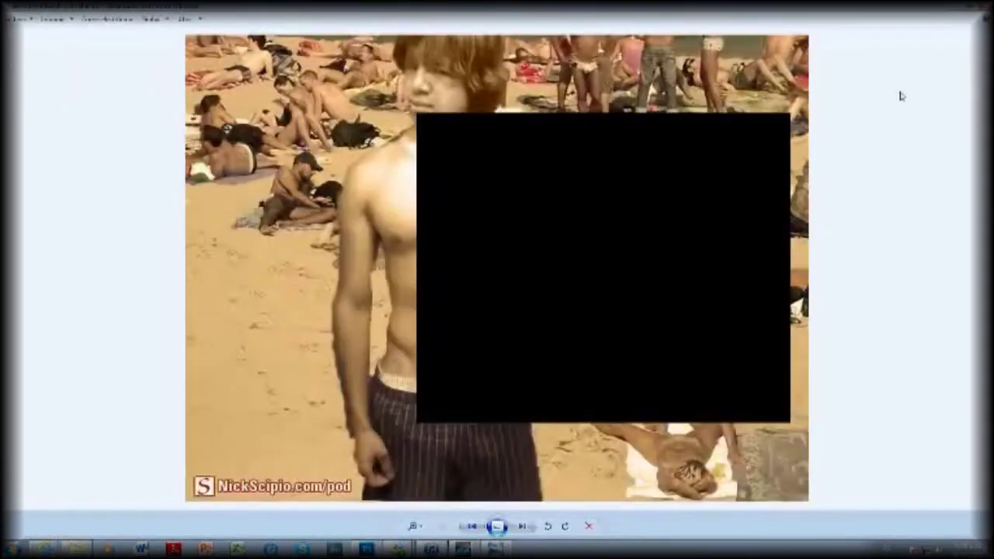